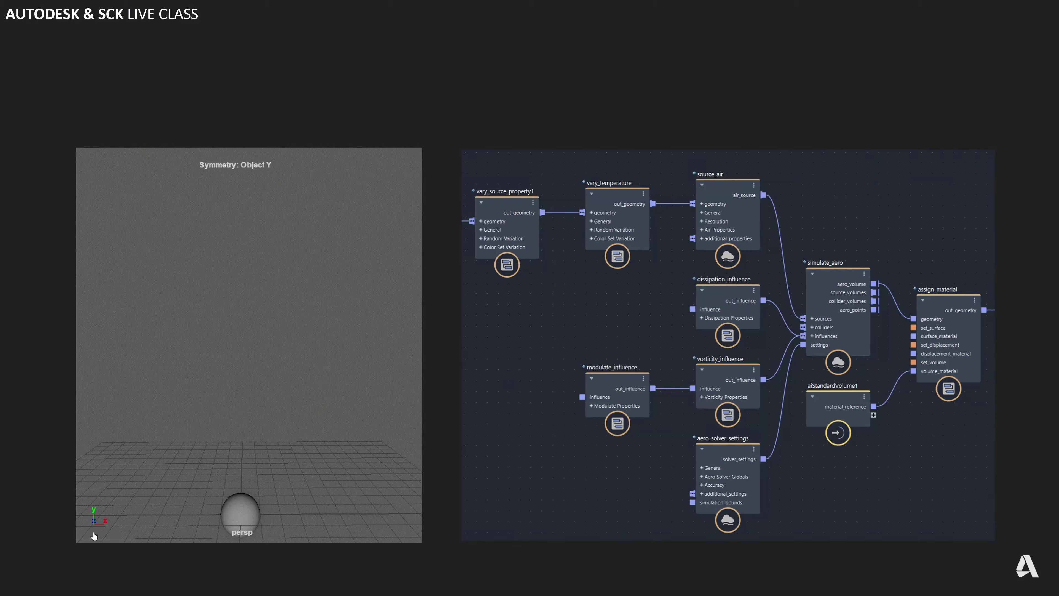
- Play the embedded smoke simulation clip beside the Bifrost graph diagram
click(88, 524)
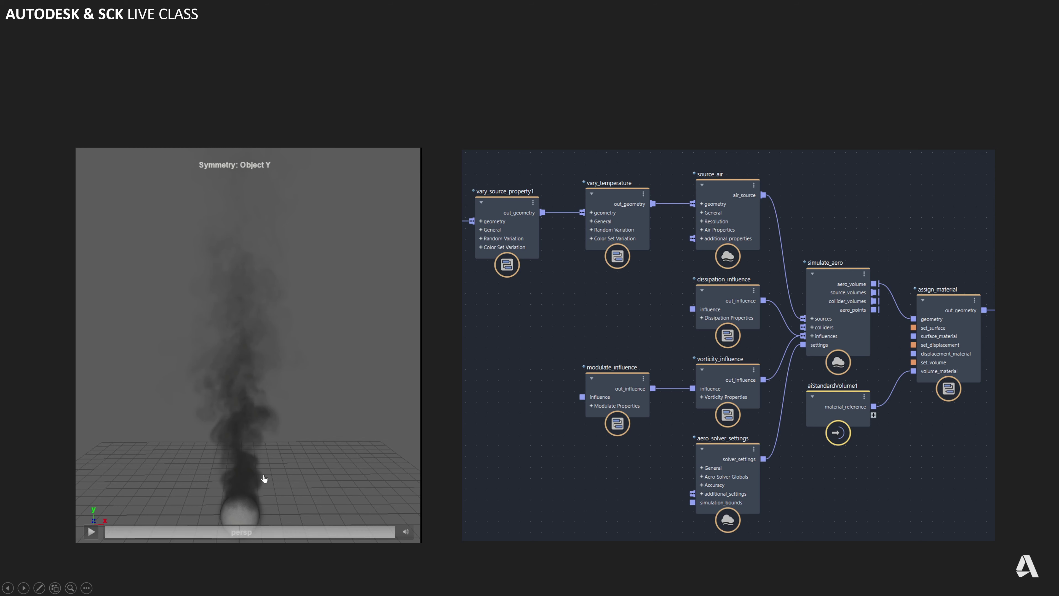
- Advance past the smoke demo slide to the next slide
mouse_move(299, 405)
key(Right)
key(Right)
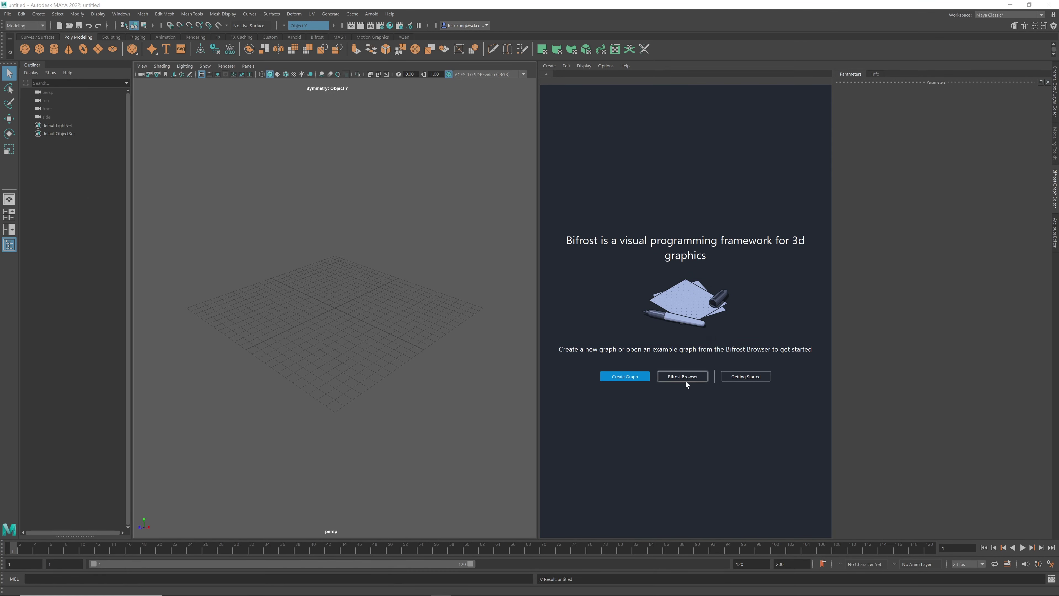
- Create bifrostGraphShape1 and delete its input node, keeping only the output node
click(630, 378)
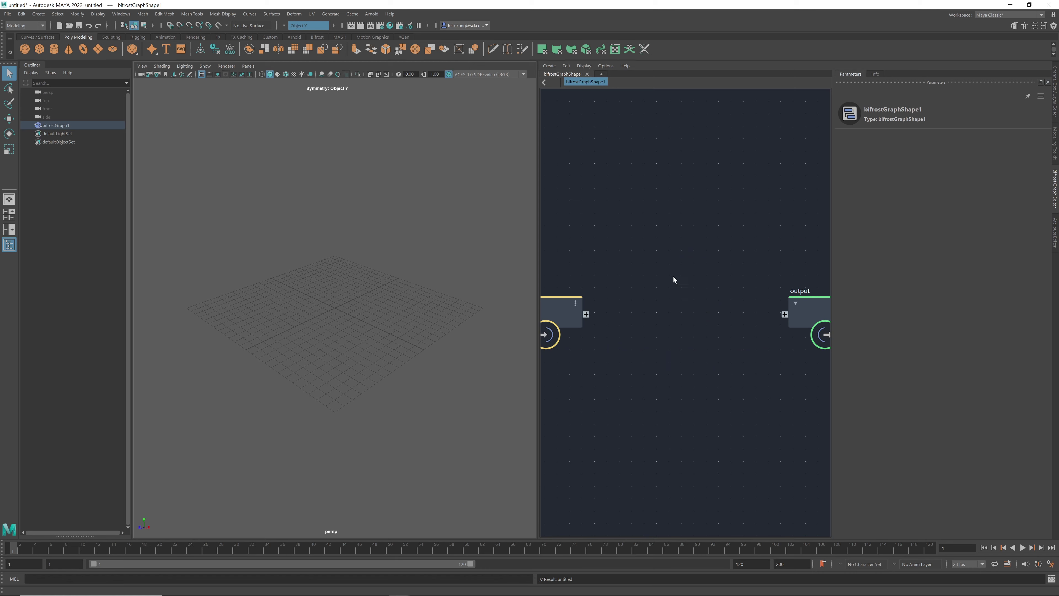
drag(657, 395, 567, 261)
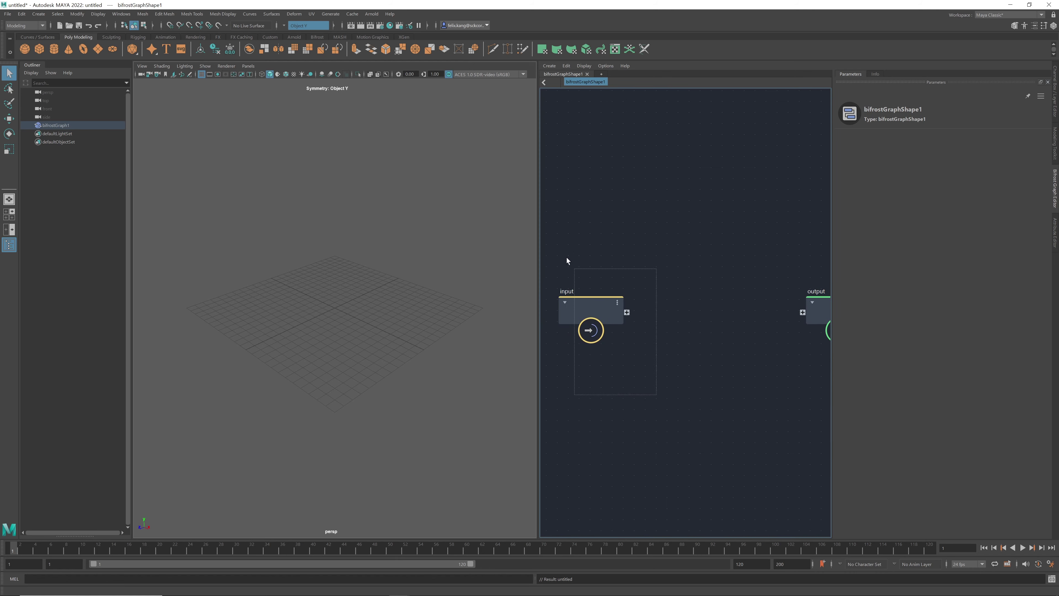
key(Delete)
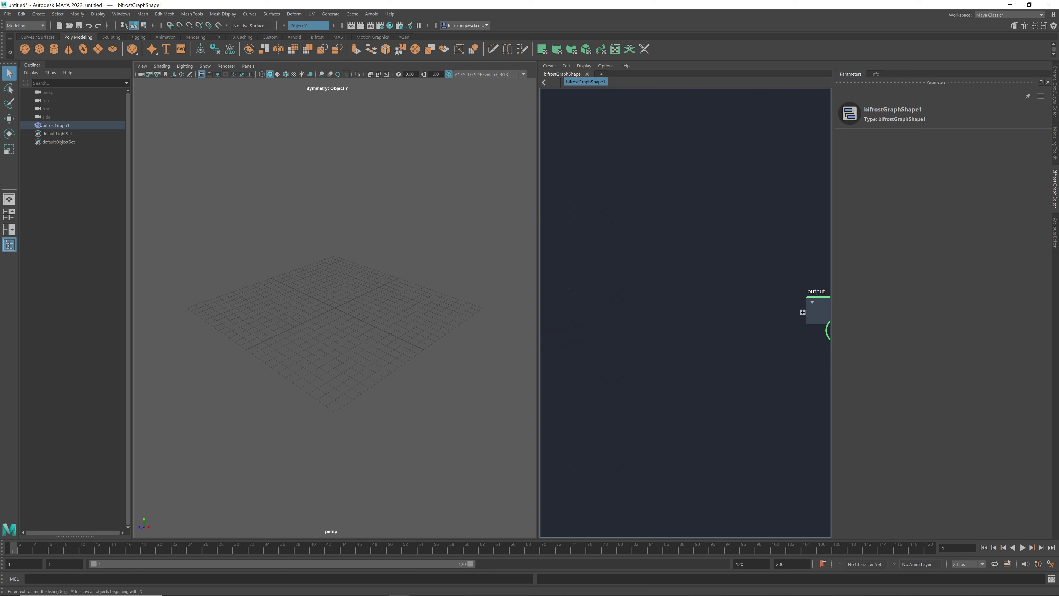
- Add pSphere1 at the origin and frame it in the perspective view
click(21, 50)
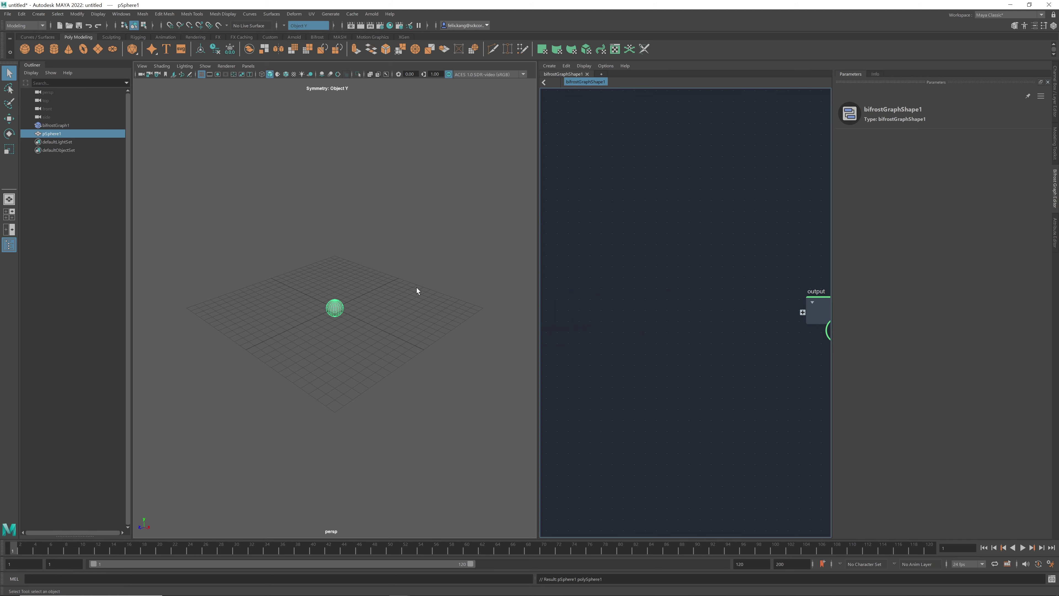
scroll(434, 328, up, 2)
scroll(365, 332, up, 2)
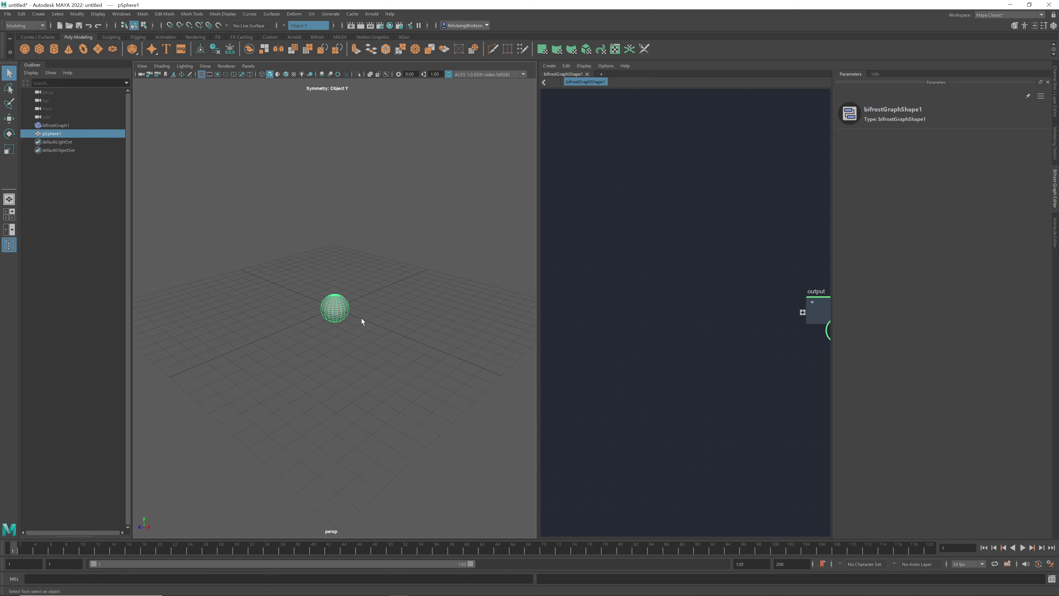
mouse_move(364, 332)
alt+right_down()
mouse_move(446, 349)
mouse_move(401, 353)
alt+right_up()
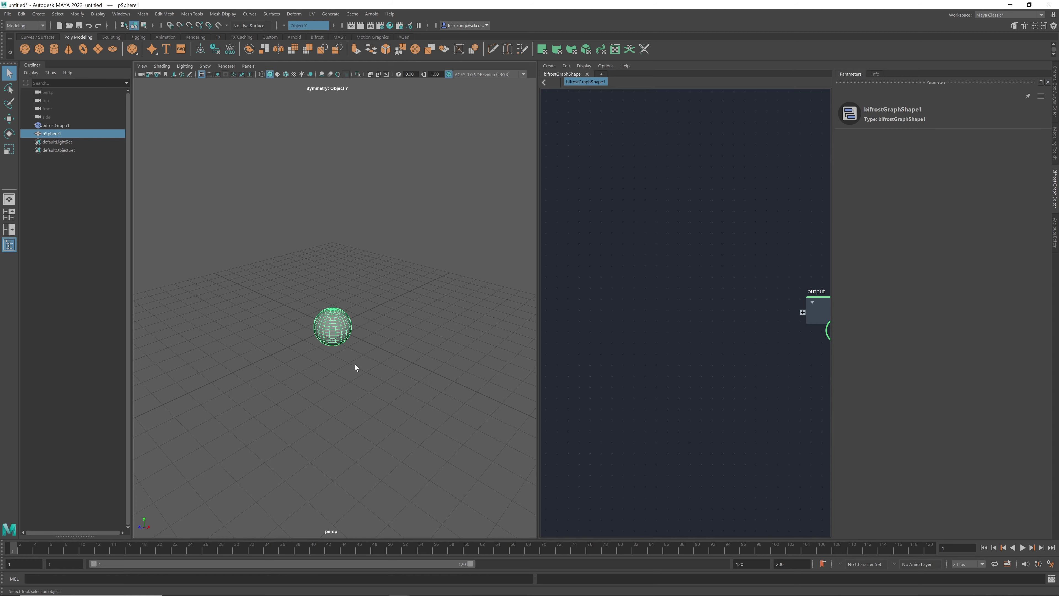
alt+middle_drag(361, 345, 353, 369)
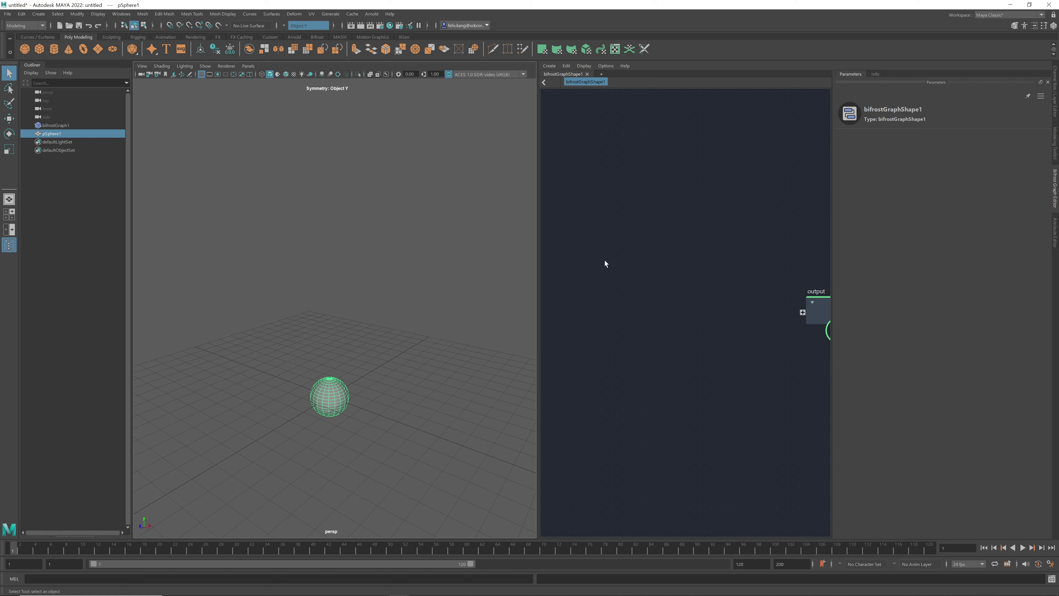
- Bring pSphereShape1 into the Bifrost graph and add a basic_aero_graph node
mouse_move(51, 134)
mouse_down()
mouse_move(570, 205)
mouse_move(572, 269)
mouse_up()
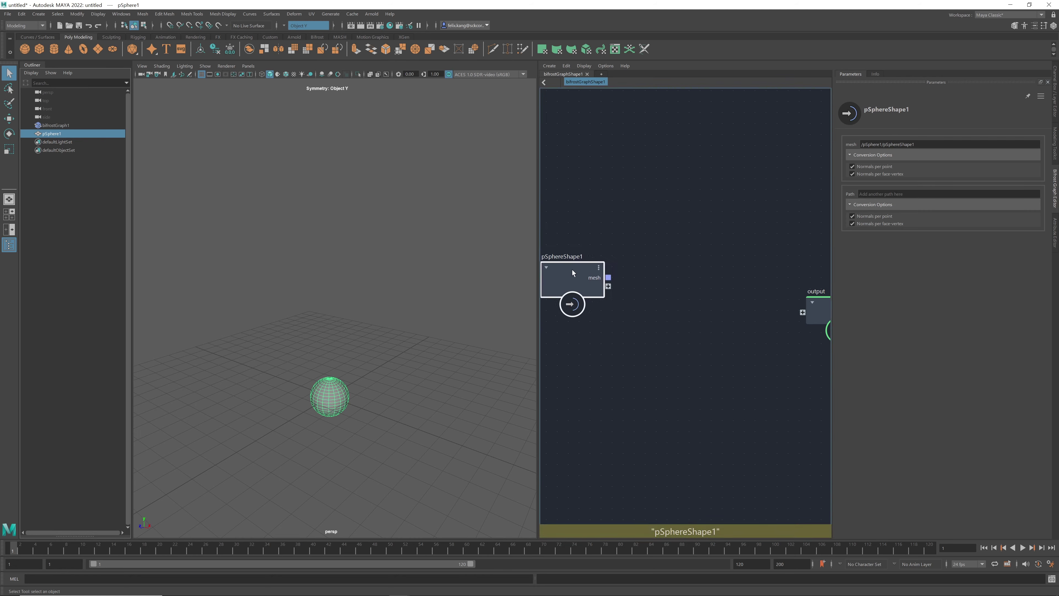
click(622, 166)
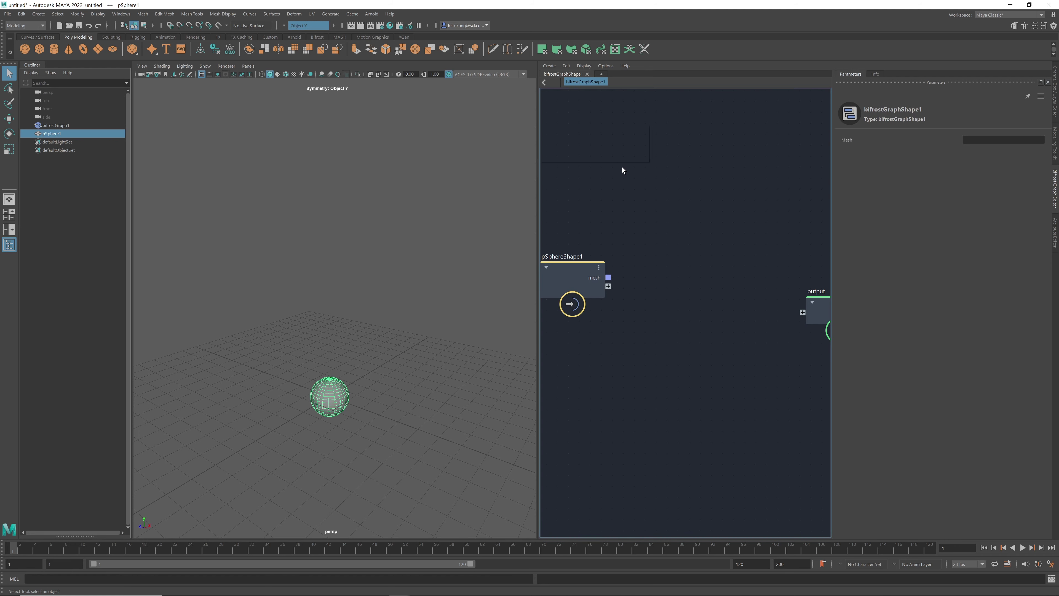
key(Tab)
text(basic)
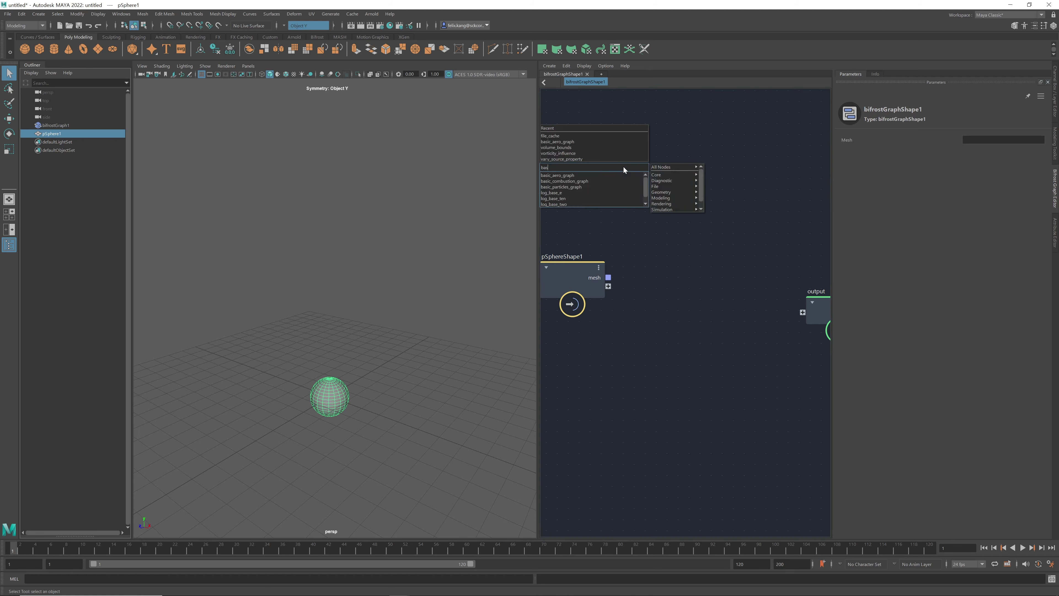
click(572, 176)
mouse_move(615, 177)
mouse_down()
mouse_move(665, 198)
mouse_move(676, 244)
mouse_up()
- Explode basic_aero_graph into its nodes, tidy the layout, and select the collider node
right_click(684, 242)
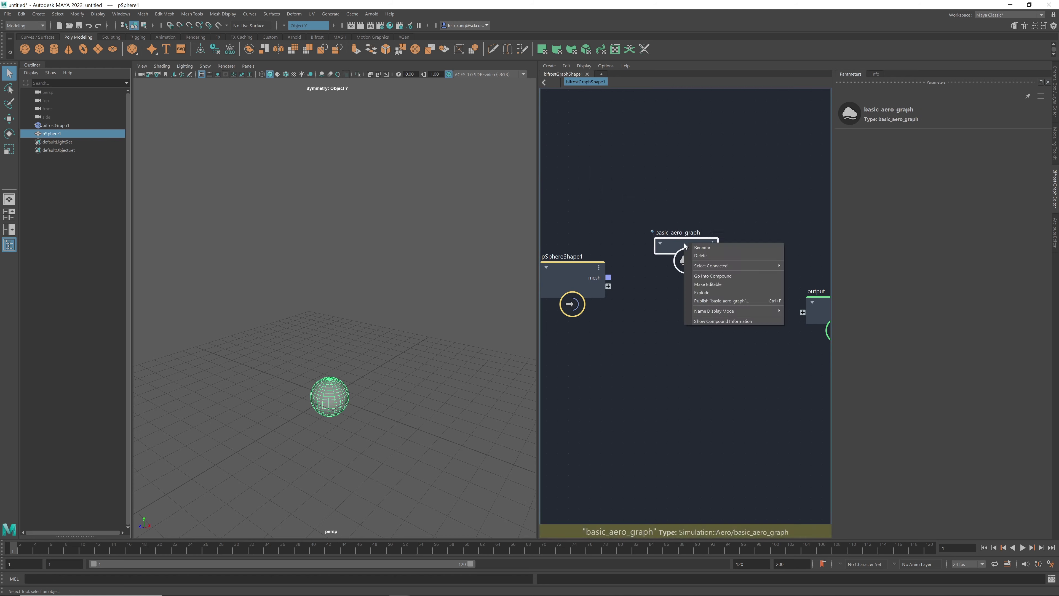
click(701, 292)
scroll(749, 233, down, 5)
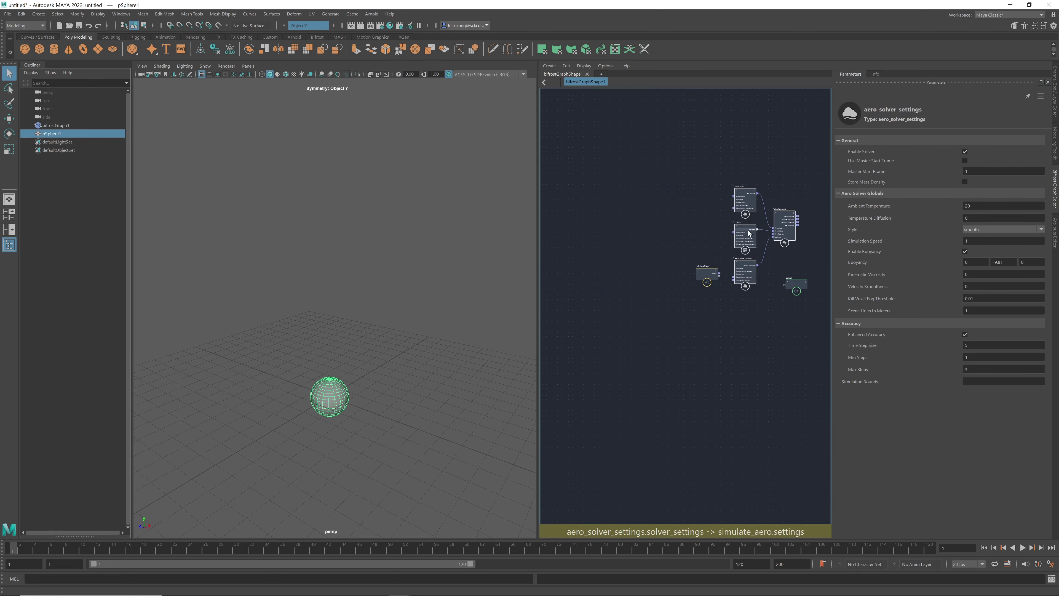
drag(705, 272, 692, 232)
scroll(692, 232, up, 3)
scroll(655, 322, up, 3)
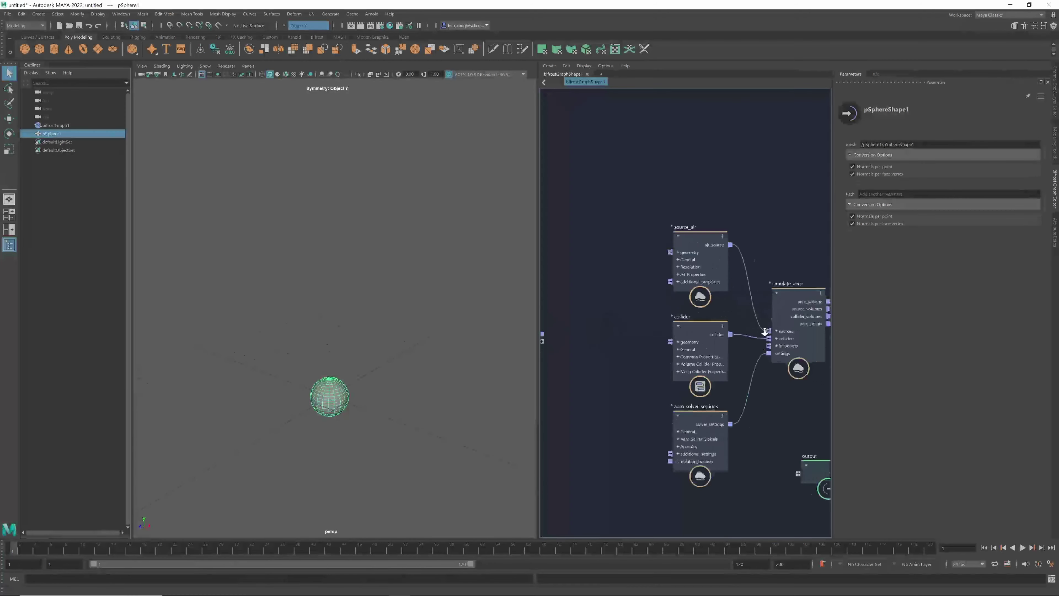
scroll(795, 343, down, 3)
click(818, 376)
click(743, 355)
scroll(743, 355, up, 1)
- Delete the collider, wire pSphereShape1.mesh to source_air.geometry and aero_volume to output
key(Delete)
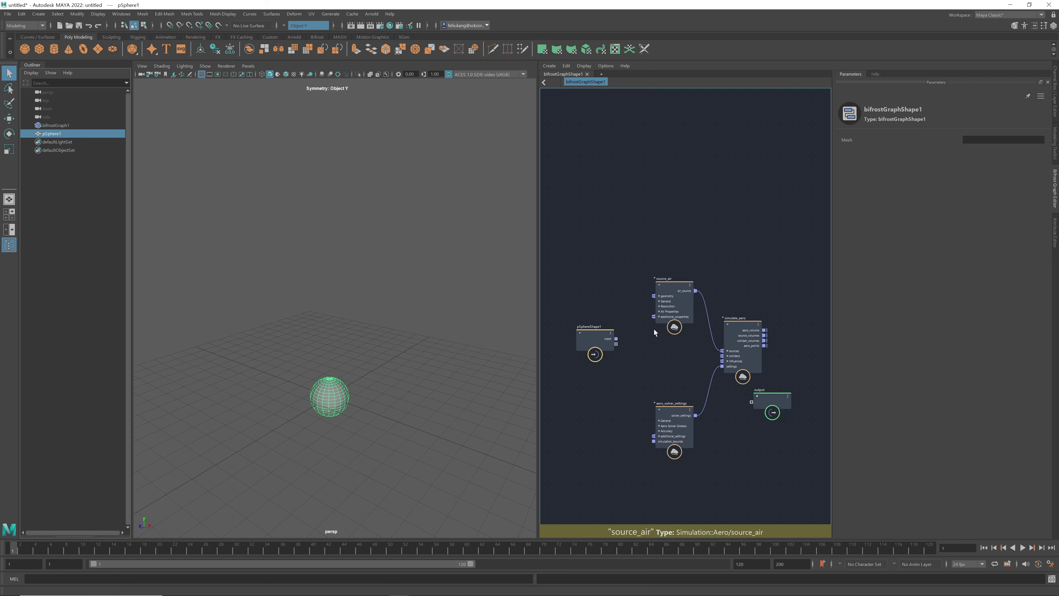
drag(617, 342, 645, 303)
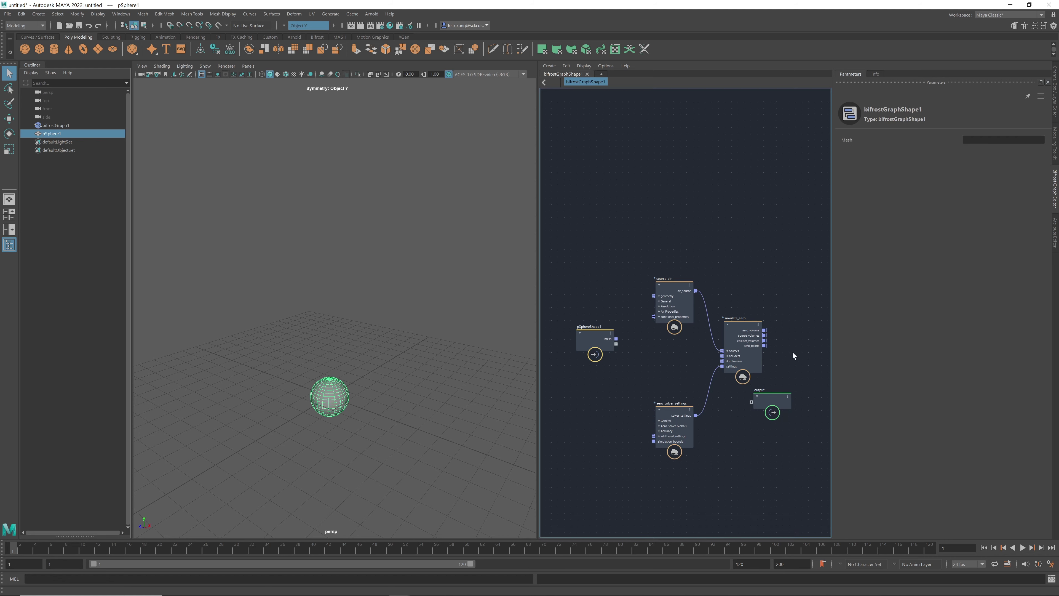
drag(763, 397, 791, 377)
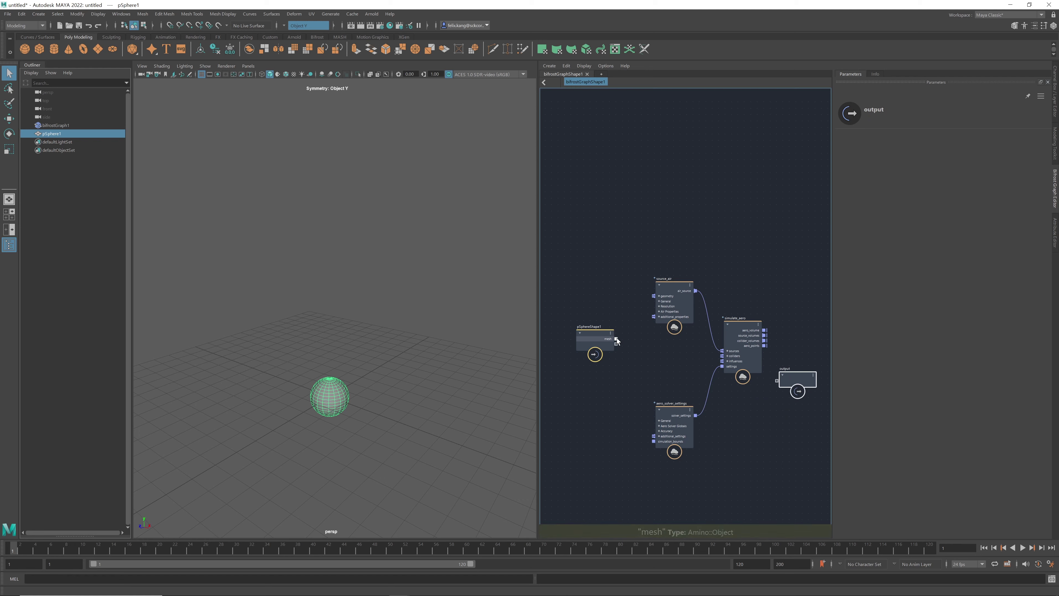
drag(616, 339, 653, 296)
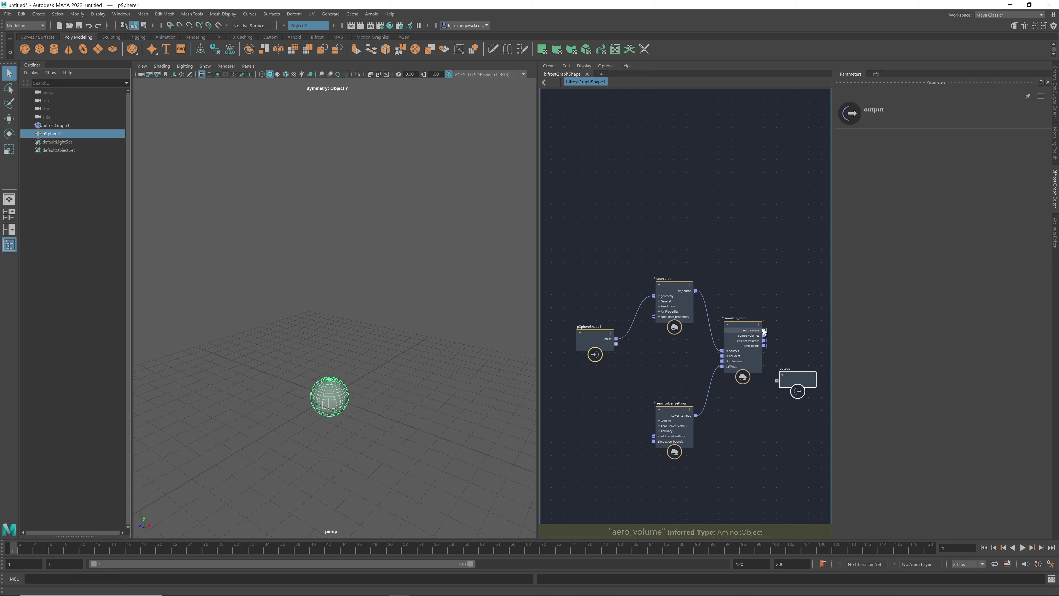
drag(764, 330, 776, 380)
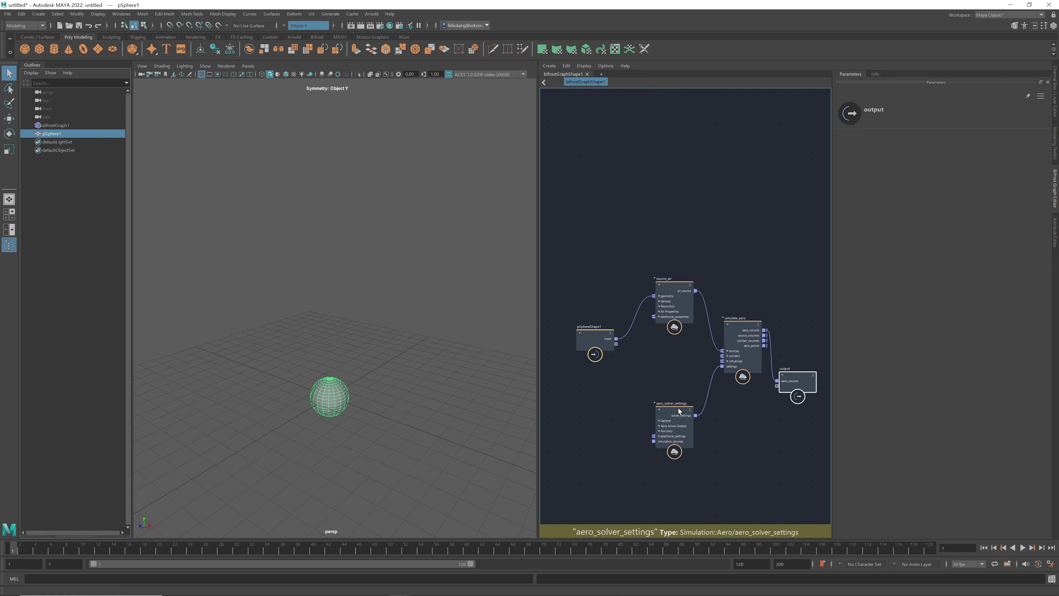
- Rearrange aero_solver_settings and source_air to tidy the graph layout
drag(674, 417, 676, 388)
drag(672, 288, 672, 322)
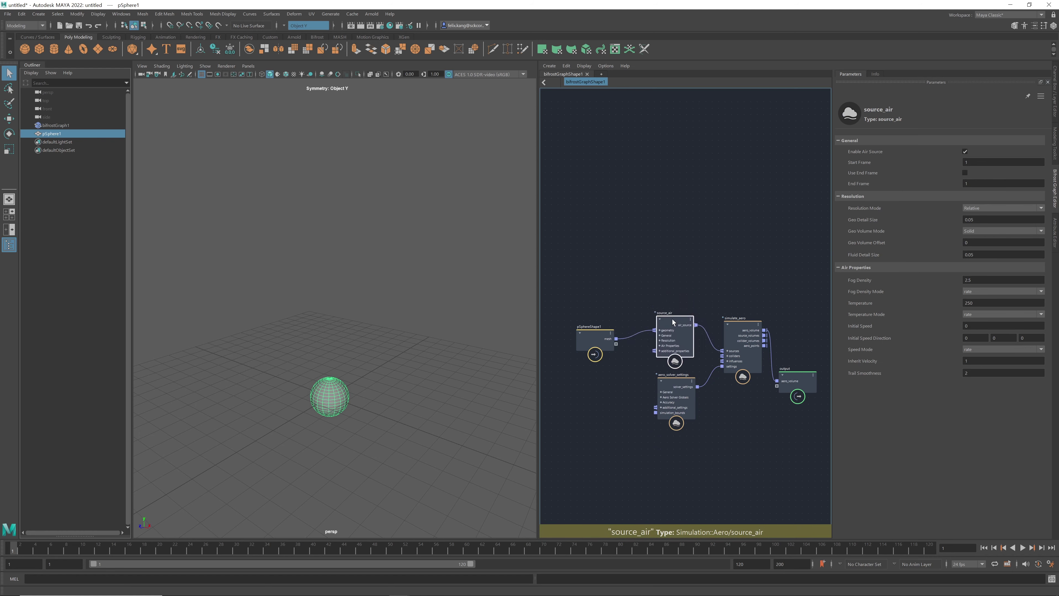
middle_drag(746, 337, 727, 292)
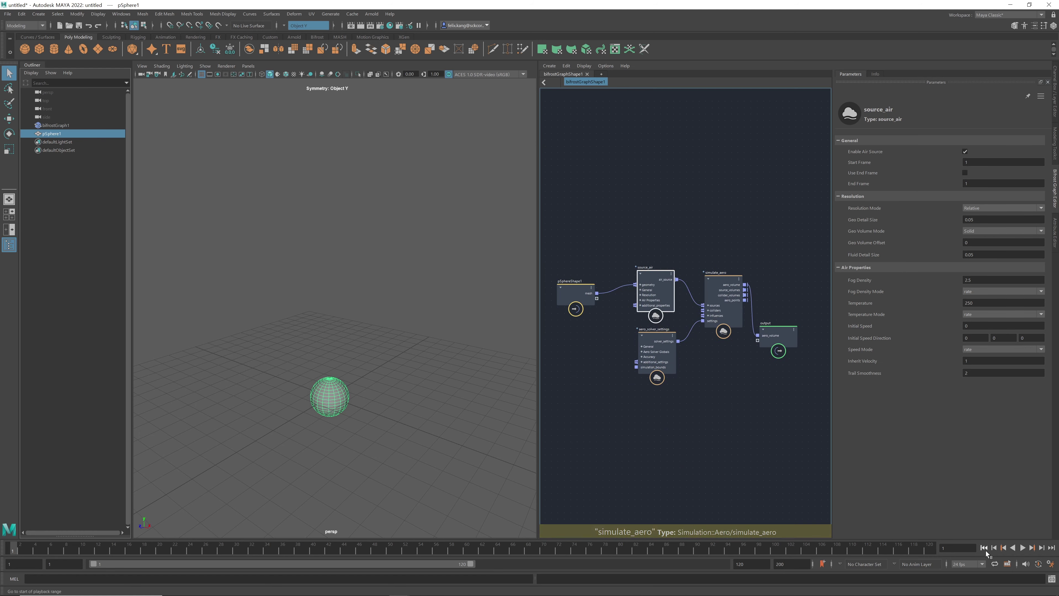
- Preview the smoke to frame 54 and rearrange the graph nodes to make room
click(1022, 548)
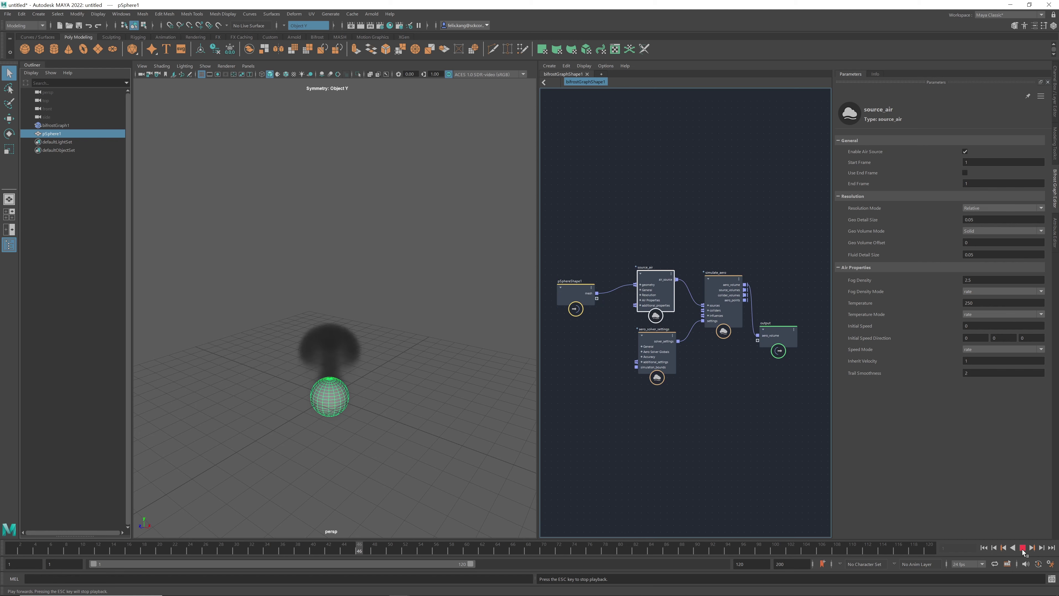
click(1022, 548)
mouse_move(354, 459)
alt+mouse_down()
mouse_move(371, 440)
mouse_move(366, 448)
alt+mouse_up()
drag(656, 346, 659, 375)
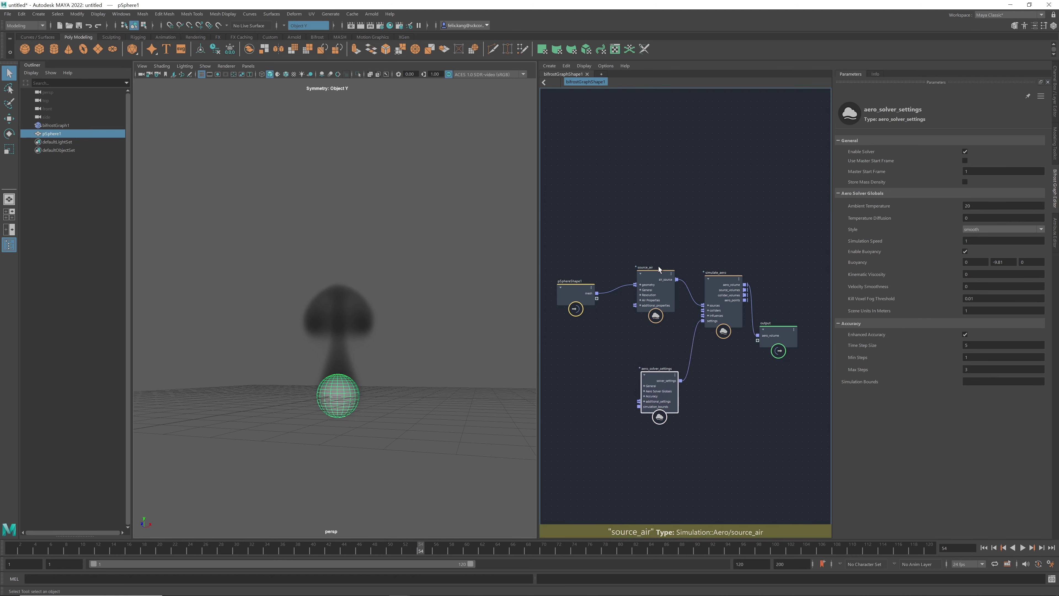
drag(659, 266, 659, 240)
drag(566, 294, 571, 253)
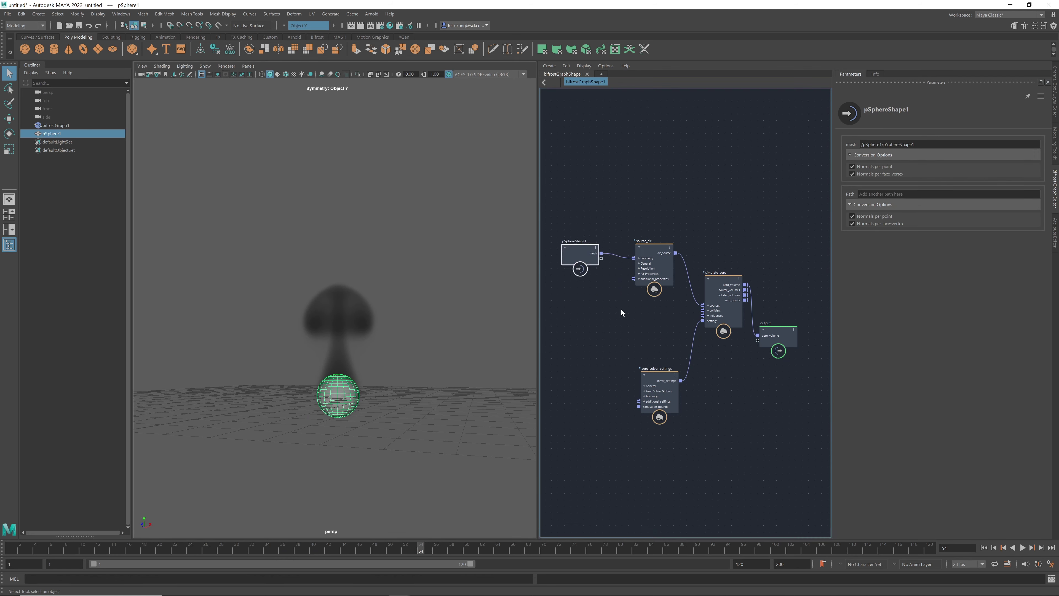
- Add a vorticity_influence node into simulate_aero's influences and replay the simulation
key(Tab)
text(vorticity)
key(Return)
drag(669, 327, 702, 316)
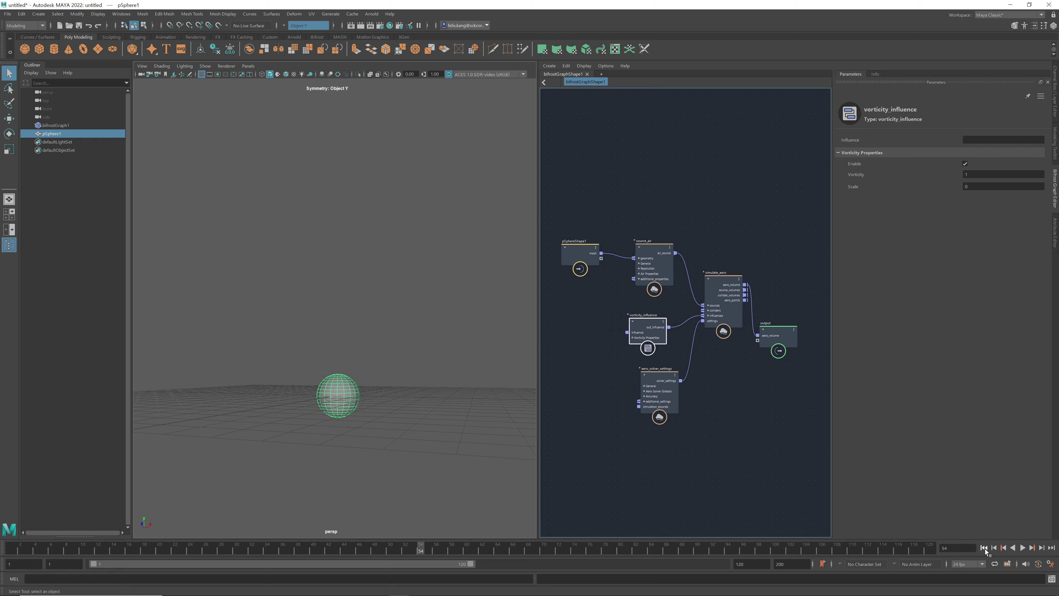
click(1022, 548)
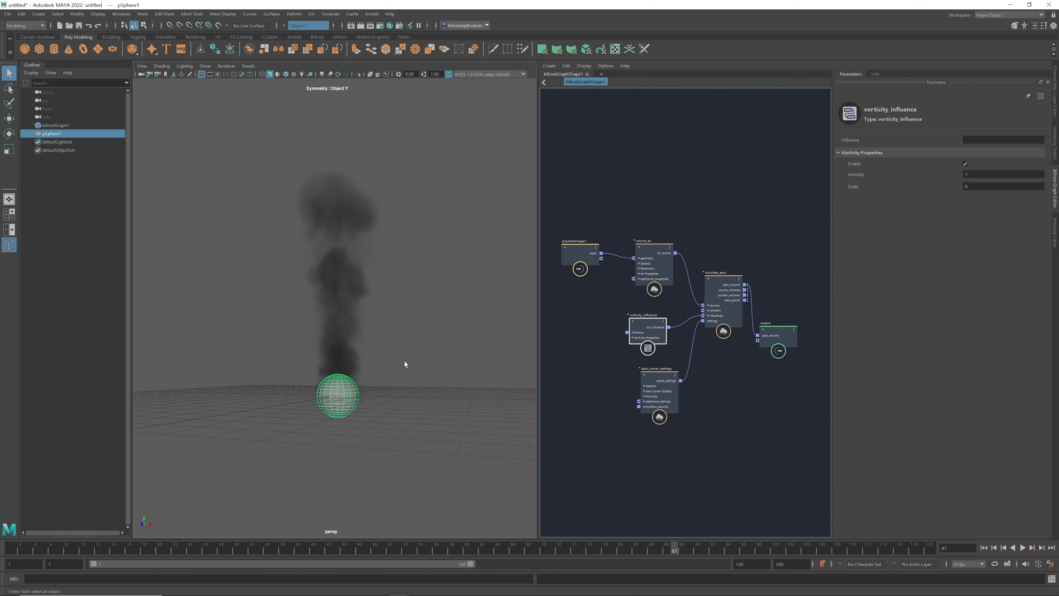
- Set source_air's Temperature to 1000, preview the smoke, and rewind to frame 1
click(653, 247)
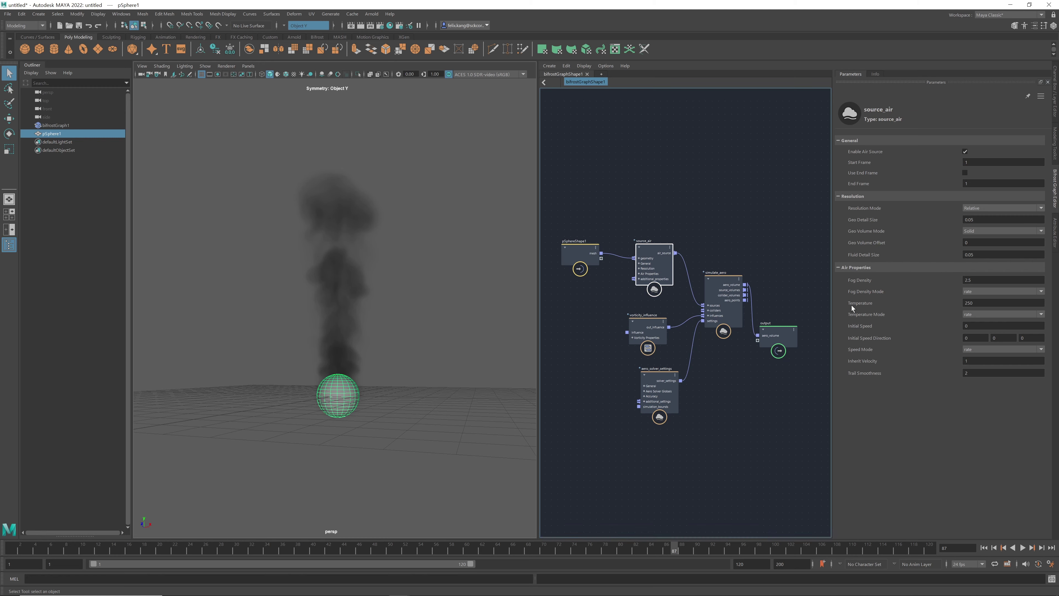
drag(978, 303, 956, 306)
text(20)
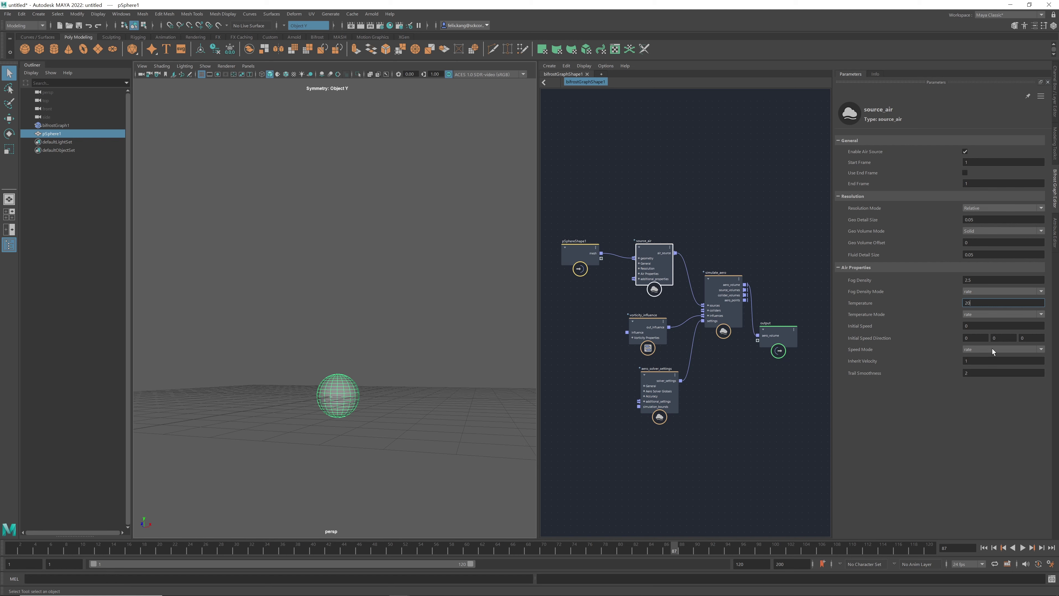
click(1022, 548)
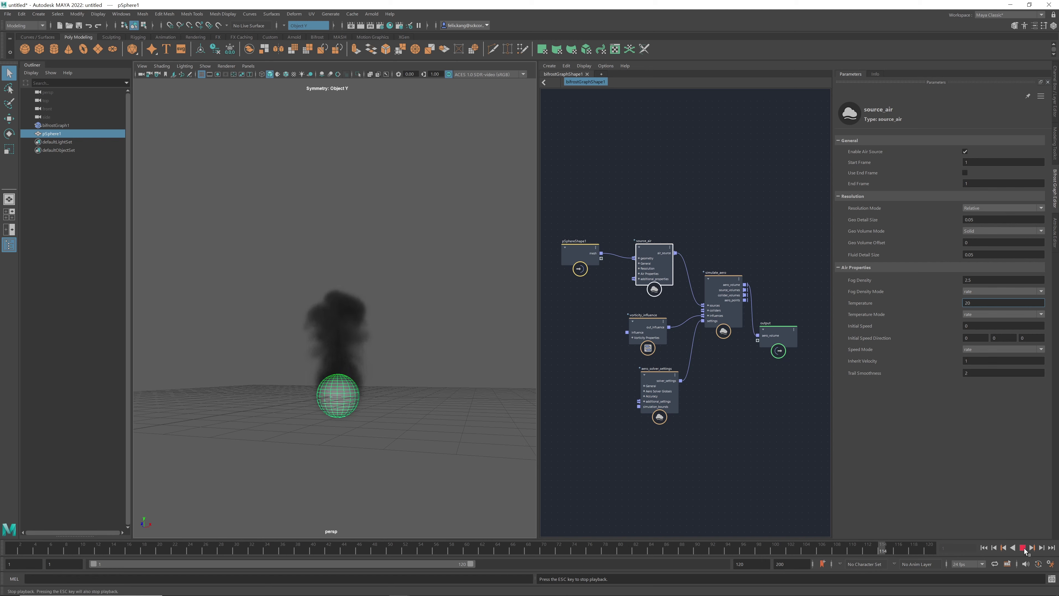
click(1023, 548)
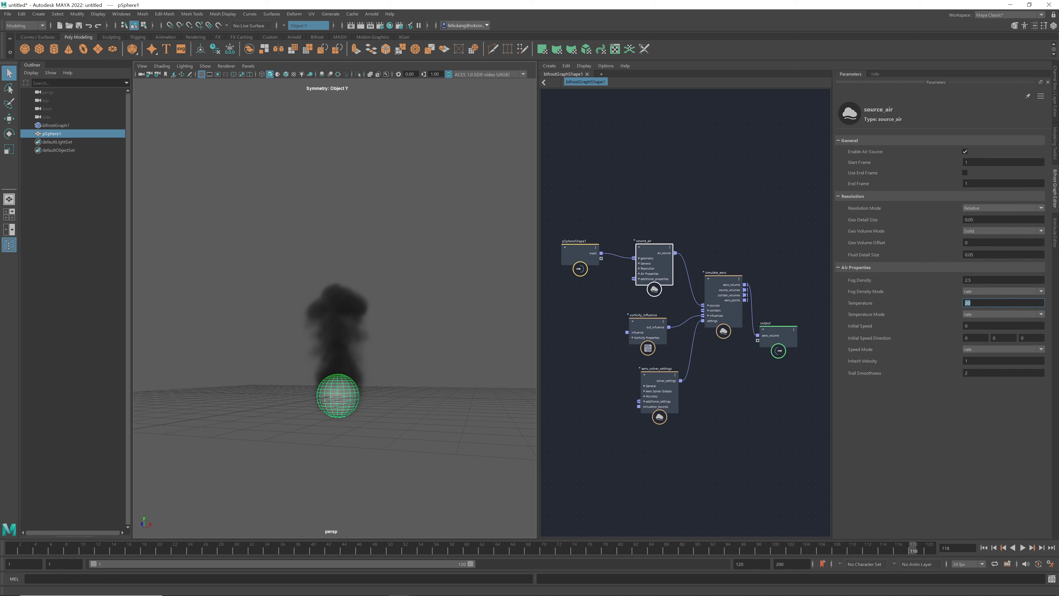
text(1000)
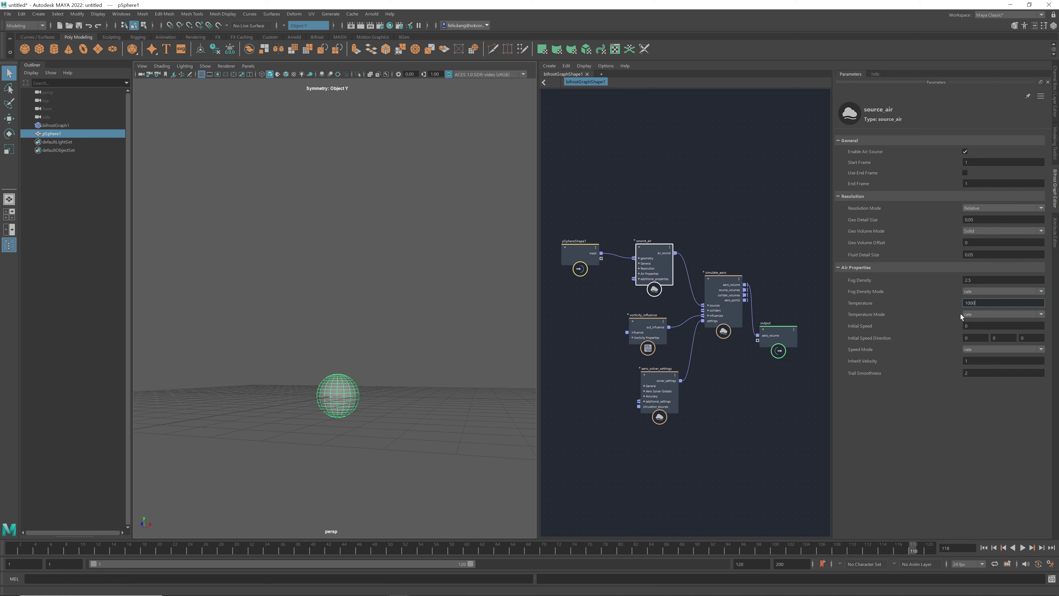
click(1023, 549)
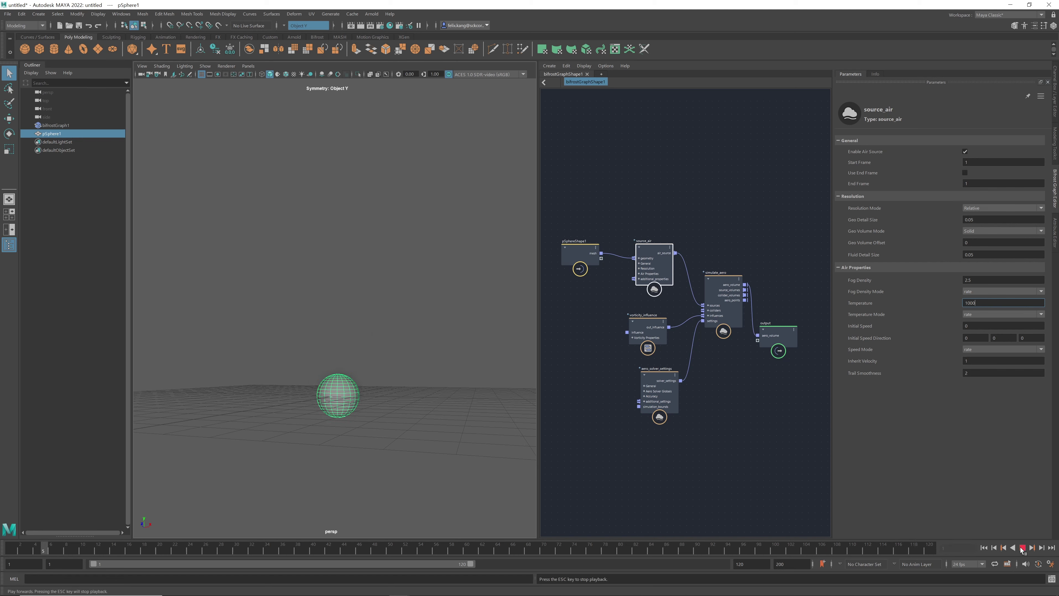
click(1023, 548)
alt+drag(363, 359, 374, 414)
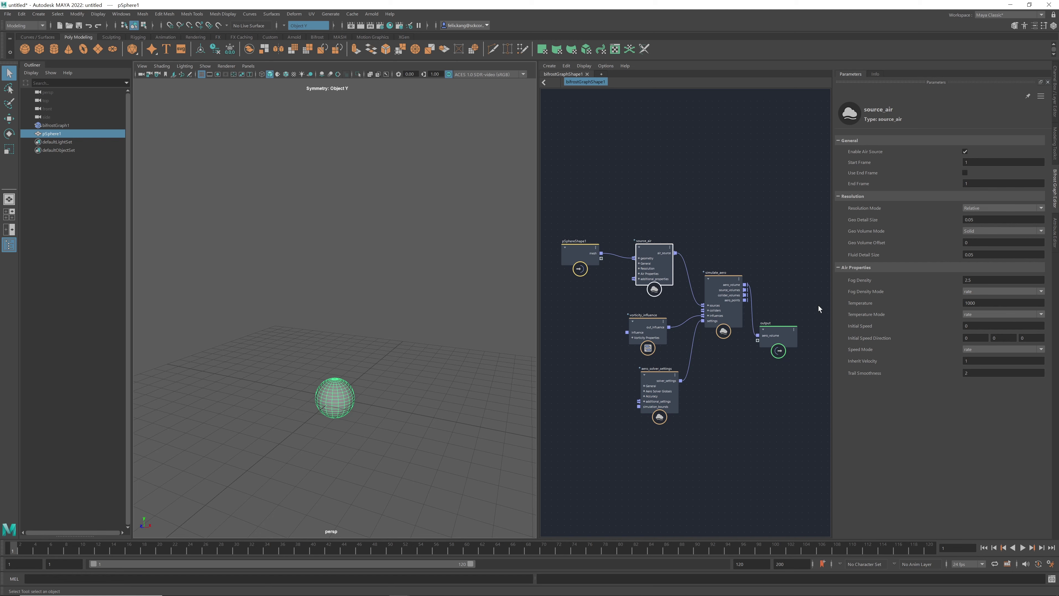
- Add a vary_source_property node and feed pSphereShape1's mesh into its geometry
click(609, 181)
key(Tab)
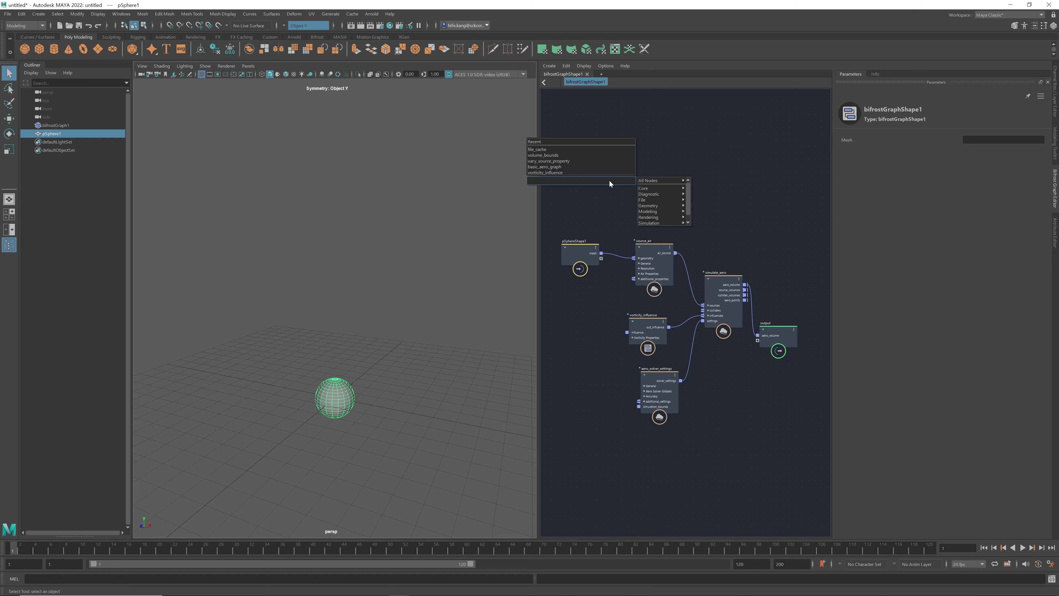
text(vary)
click(589, 190)
mouse_move(591, 180)
mouse_down()
mouse_move(628, 195)
mouse_move(639, 181)
mouse_up()
mouse_move(582, 242)
mouse_down()
mouse_move(622, 194)
mouse_move(633, 259)
mouse_up()
click(619, 276)
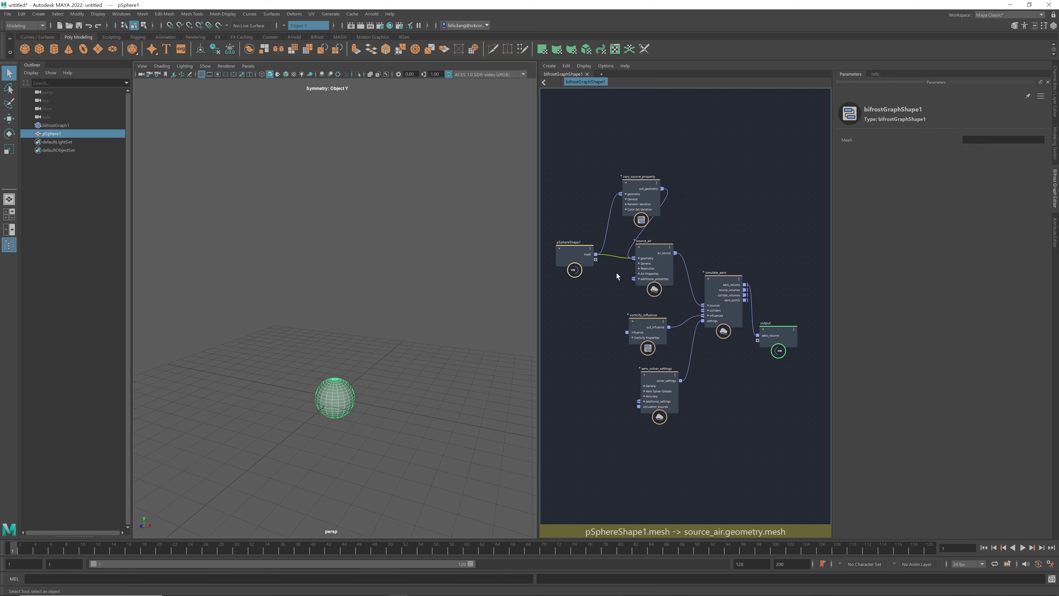
click(640, 183)
drag(639, 183, 614, 207)
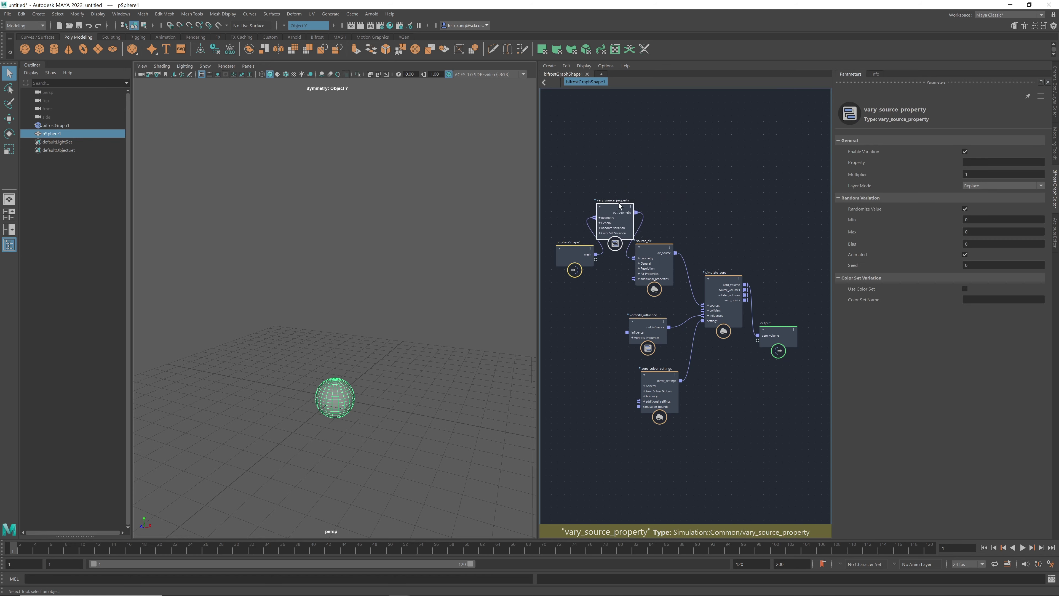
- Play the smoke to frame 44 and line up vary_source_property with source_air
click(1023, 548)
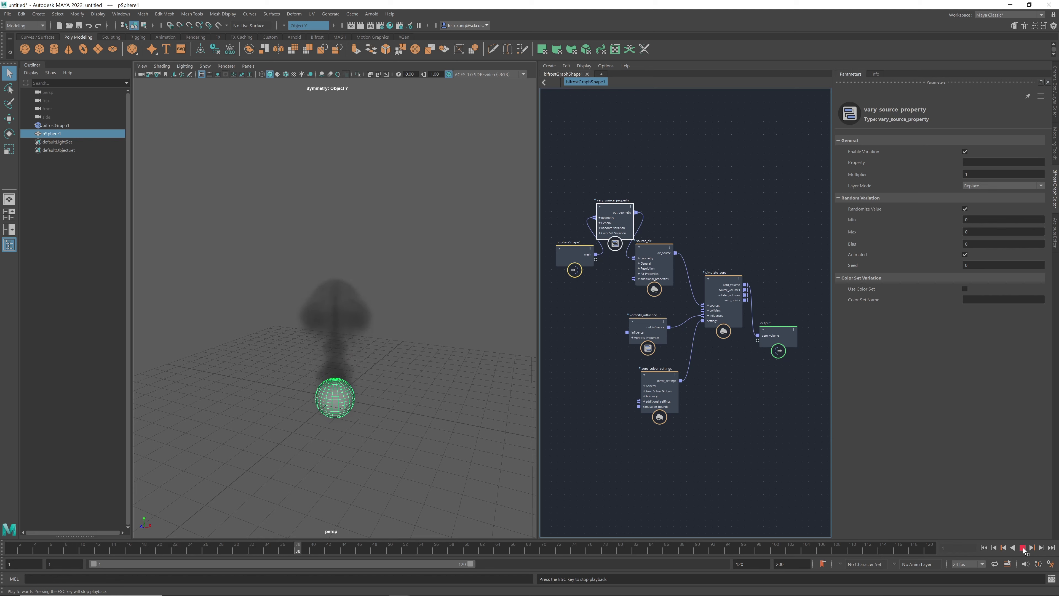
key(Escape)
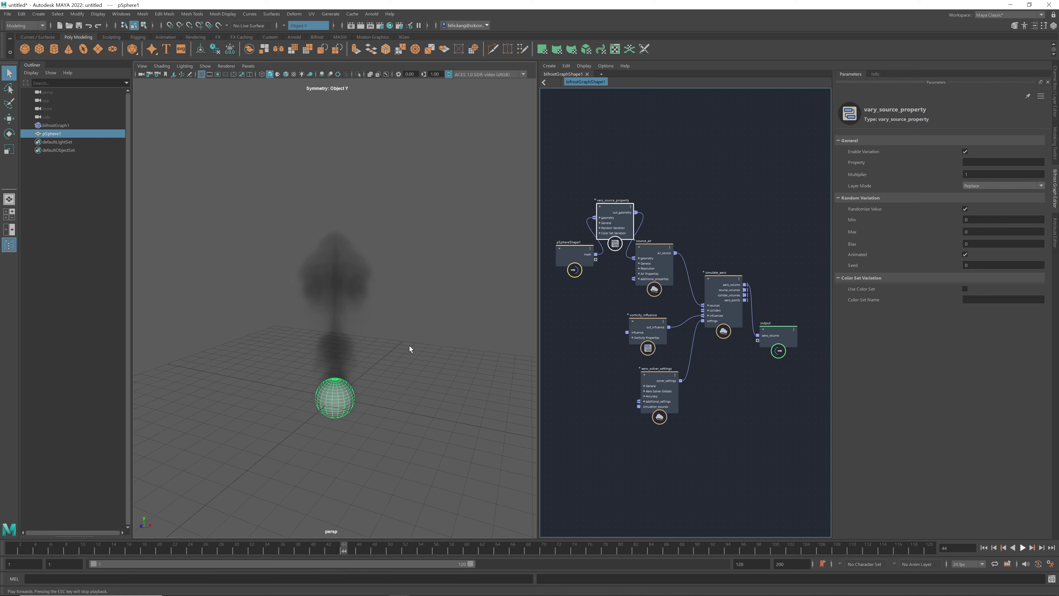
alt+drag(397, 350, 402, 363)
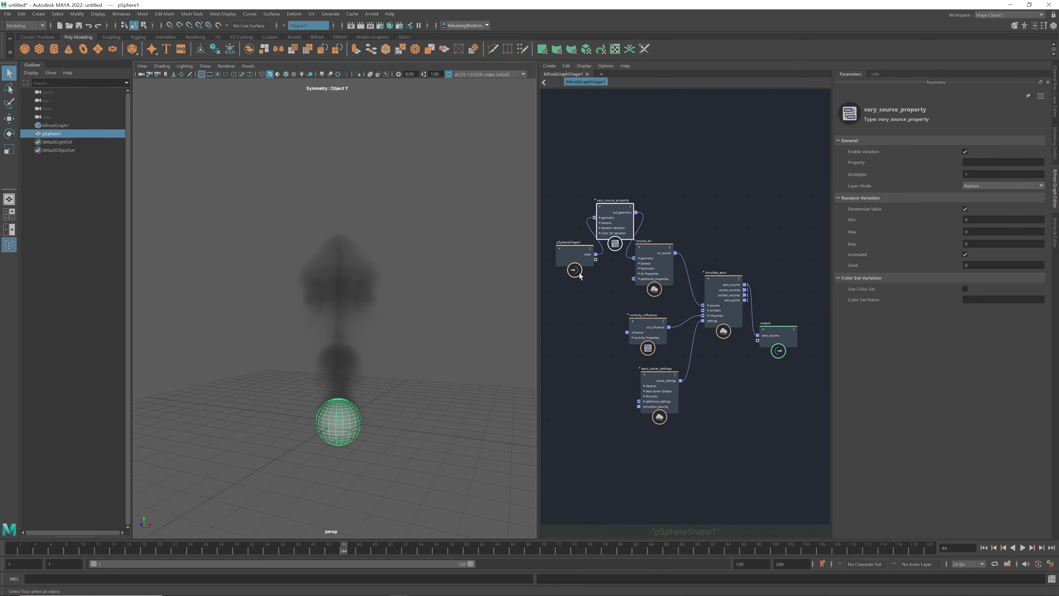
drag(652, 250, 679, 251)
drag(608, 211, 615, 251)
click(672, 251)
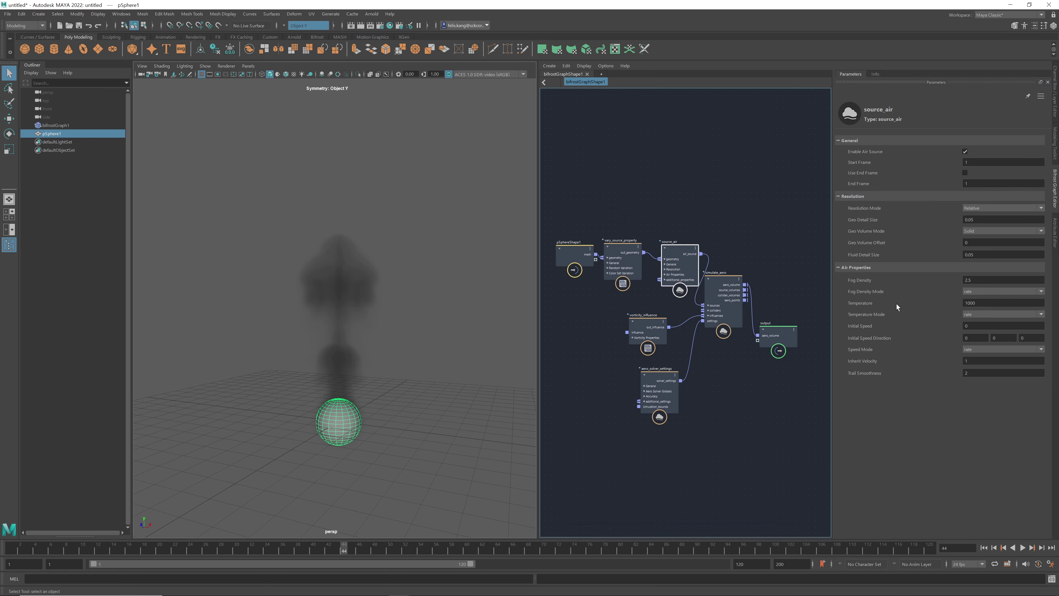
- Set vary_source_property's Property to temperature and keep source_air Temperature at 1000
click(622, 250)
click(1003, 162)
text(temperature)
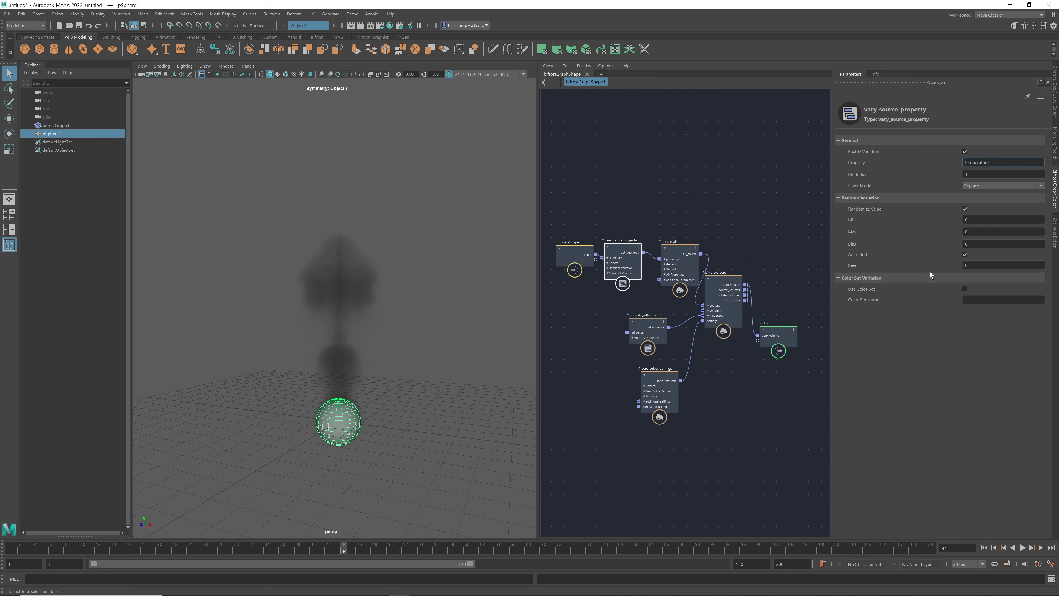
key(Tab)
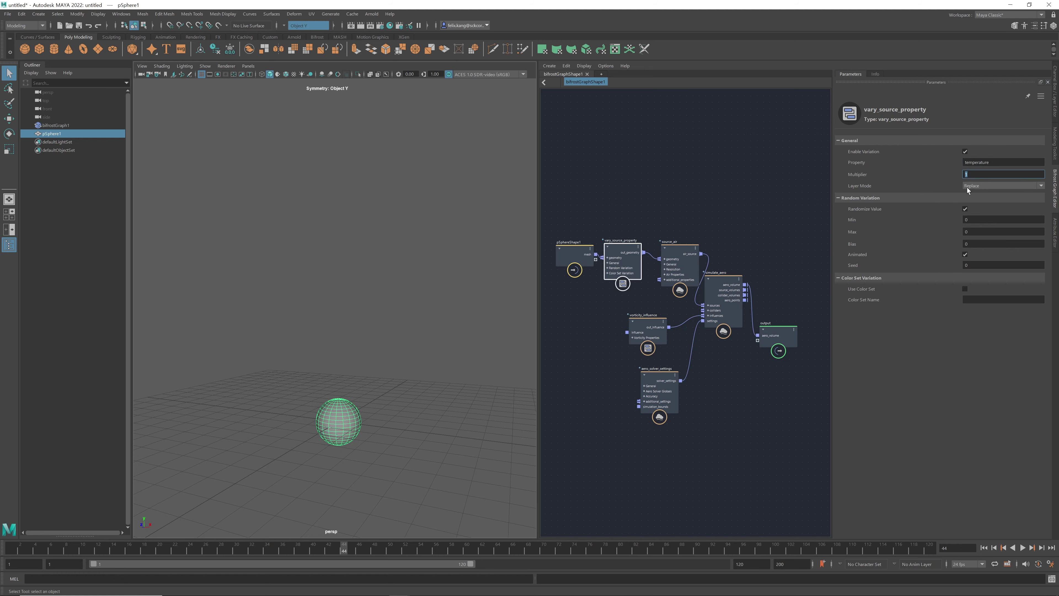
click(984, 548)
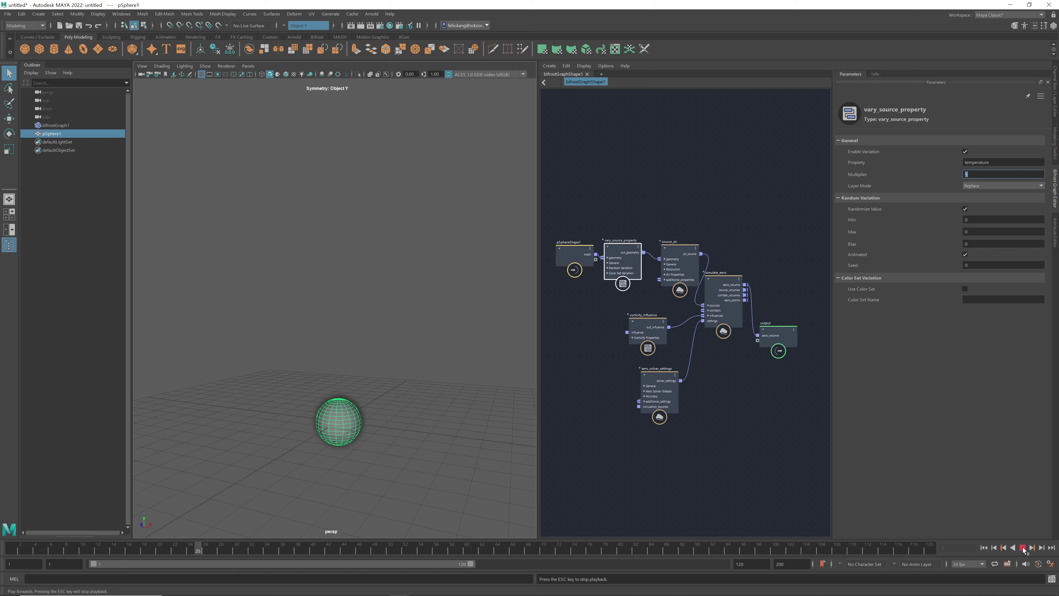
click(984, 548)
click(683, 255)
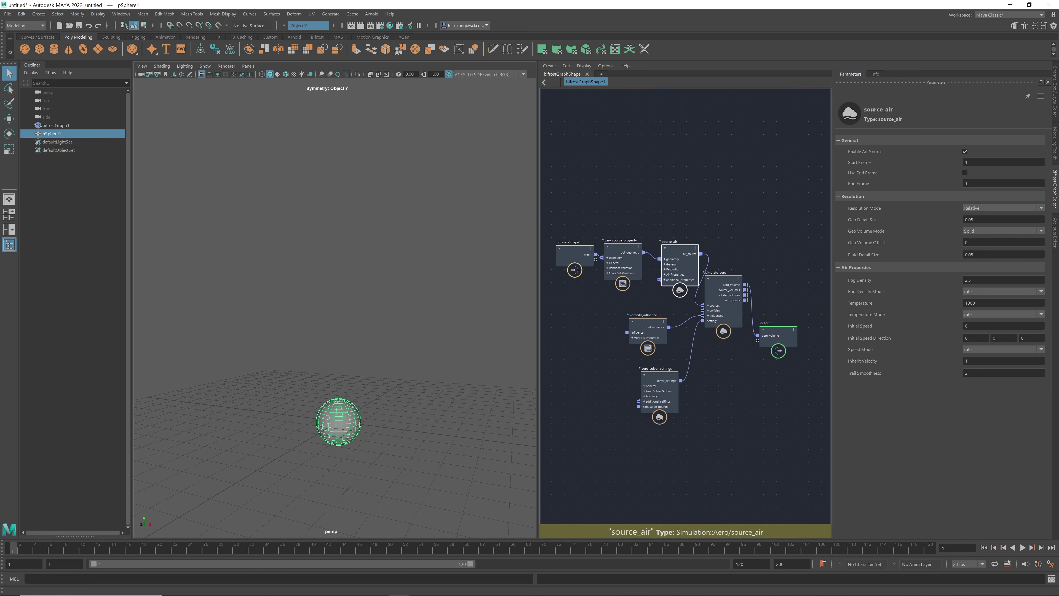
double_click(1001, 302)
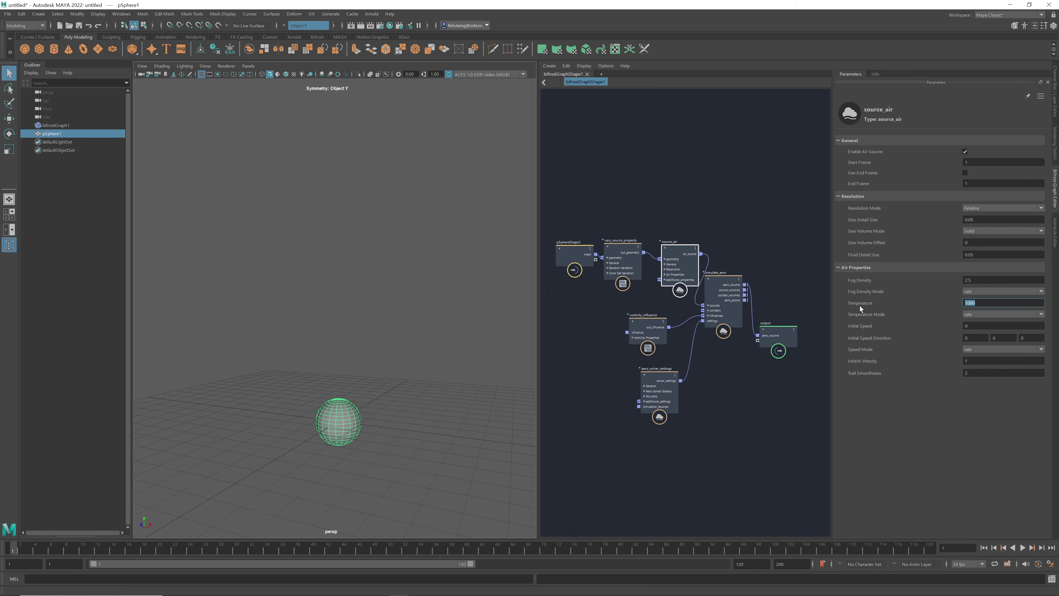
text(1000)
- Set Random Variation Min to 20 and Max to 1000, then preview the smoke
click(620, 244)
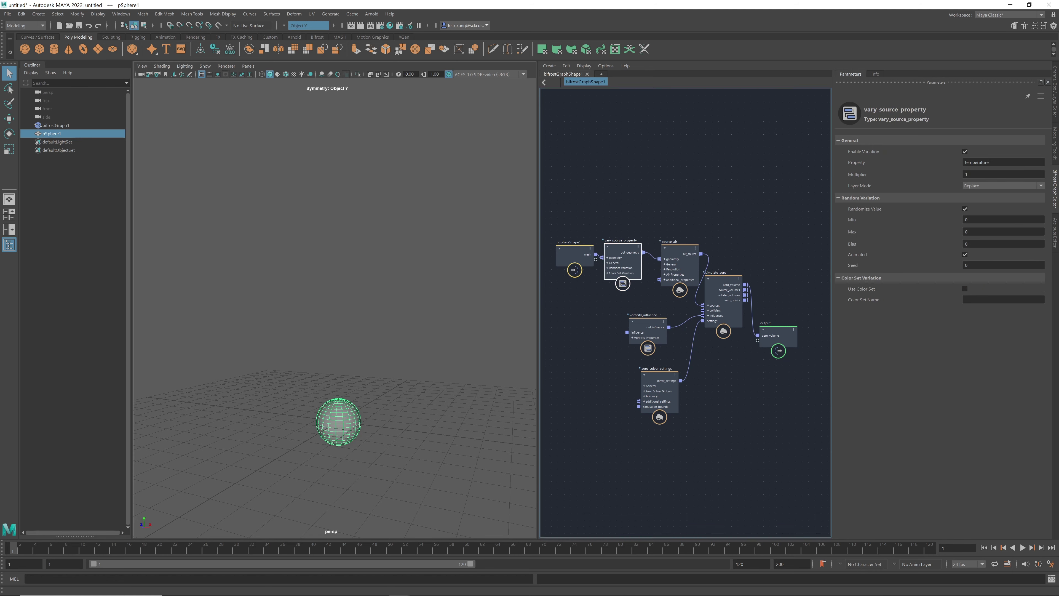
double_click(977, 162)
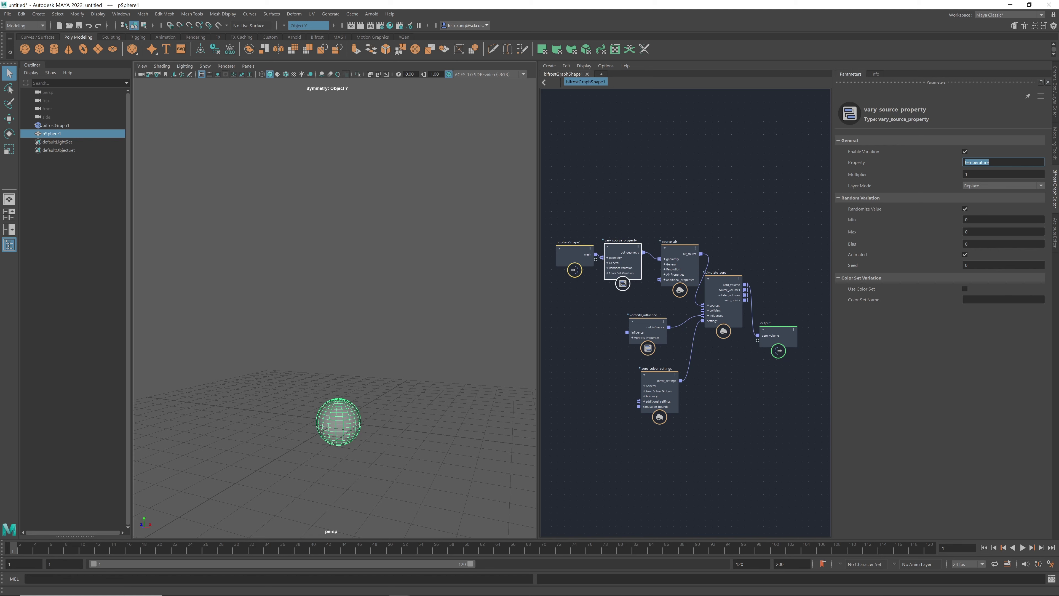
click(1000, 231)
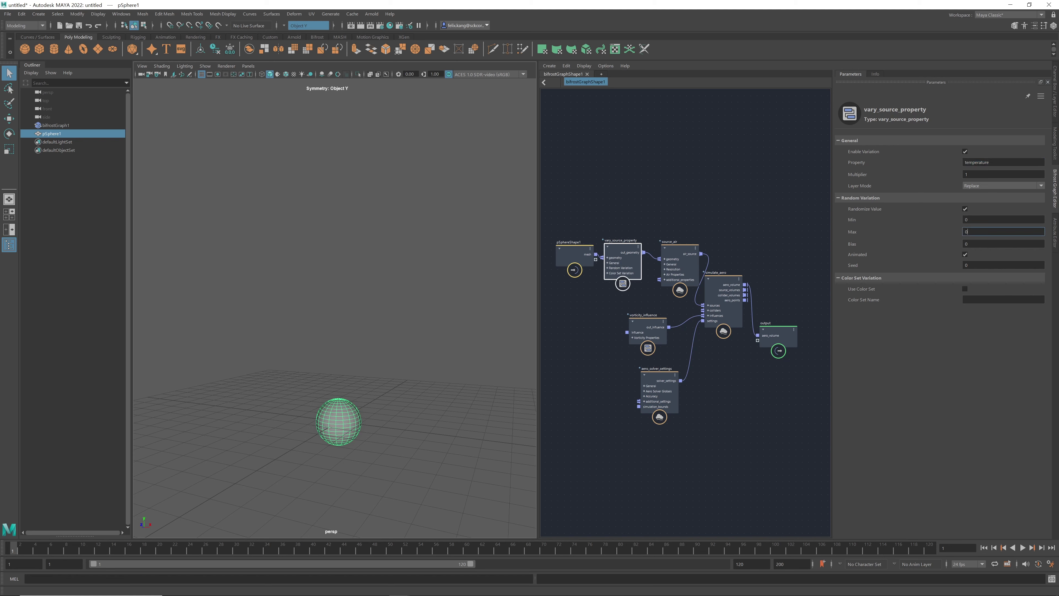
key(shift+Tab)
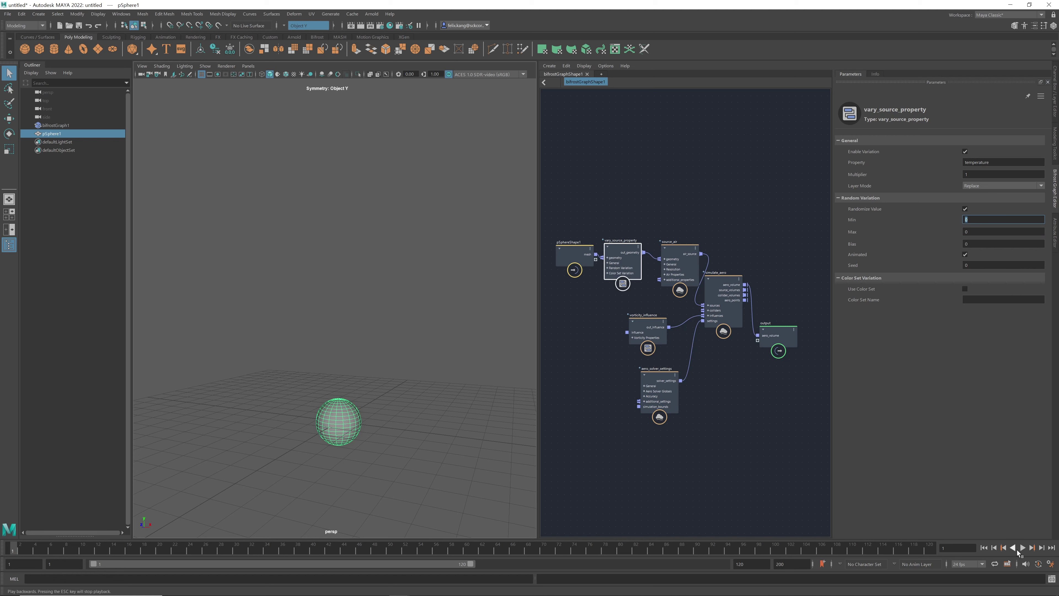
click(1022, 548)
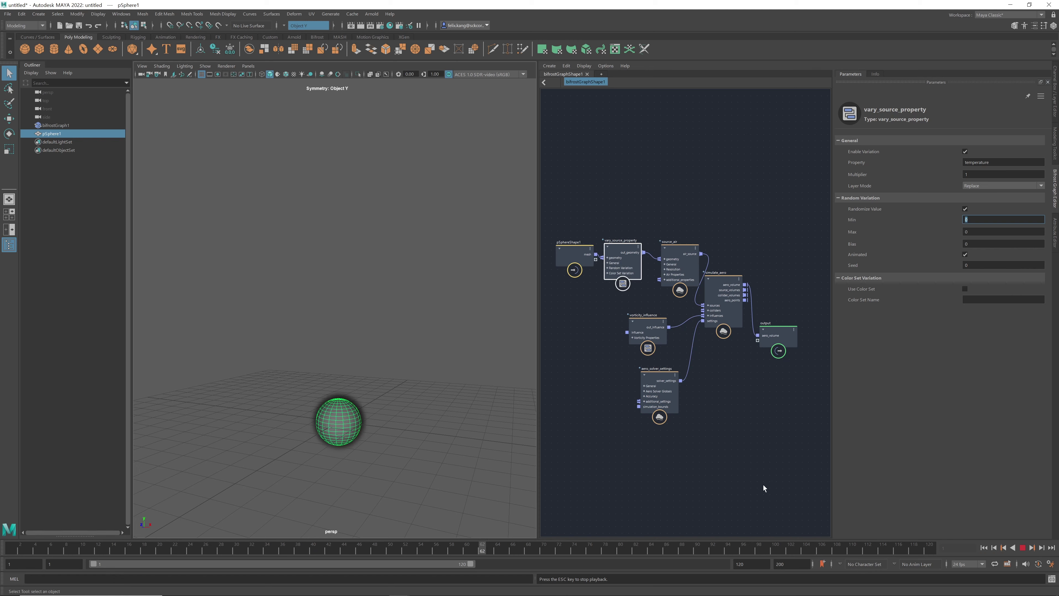
click(1032, 550)
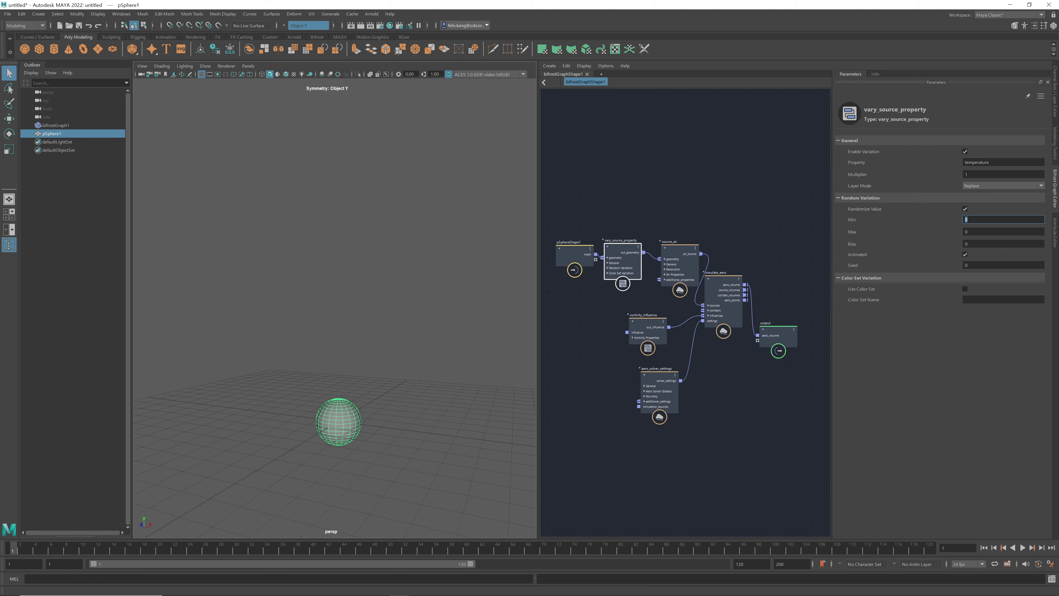
text(20)
key(Tab)
key(Tab)
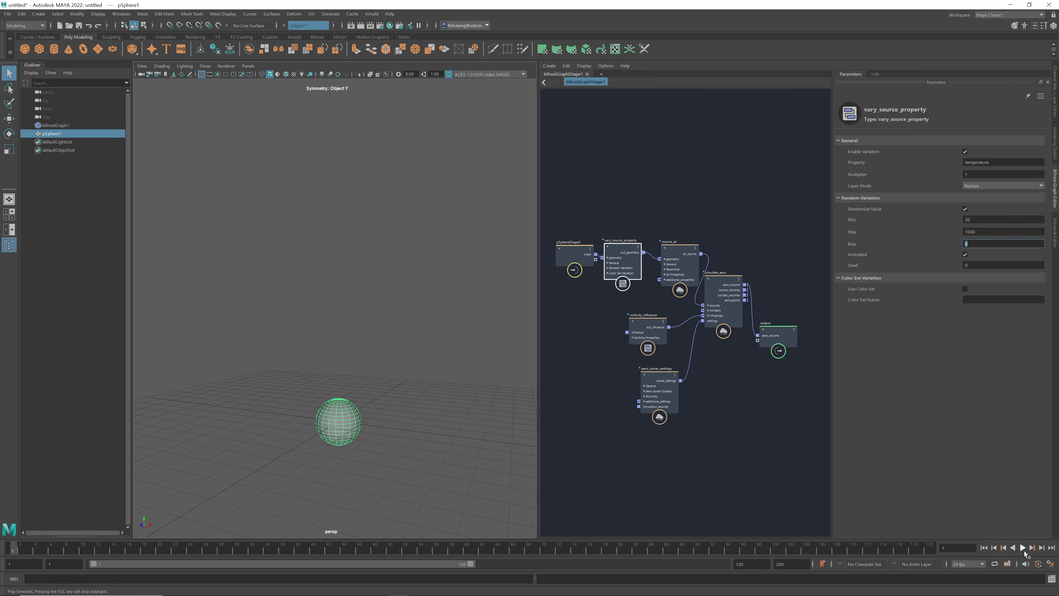
- Play the temperature-varied smoke to frame 51, then select the source_air node
click(1024, 548)
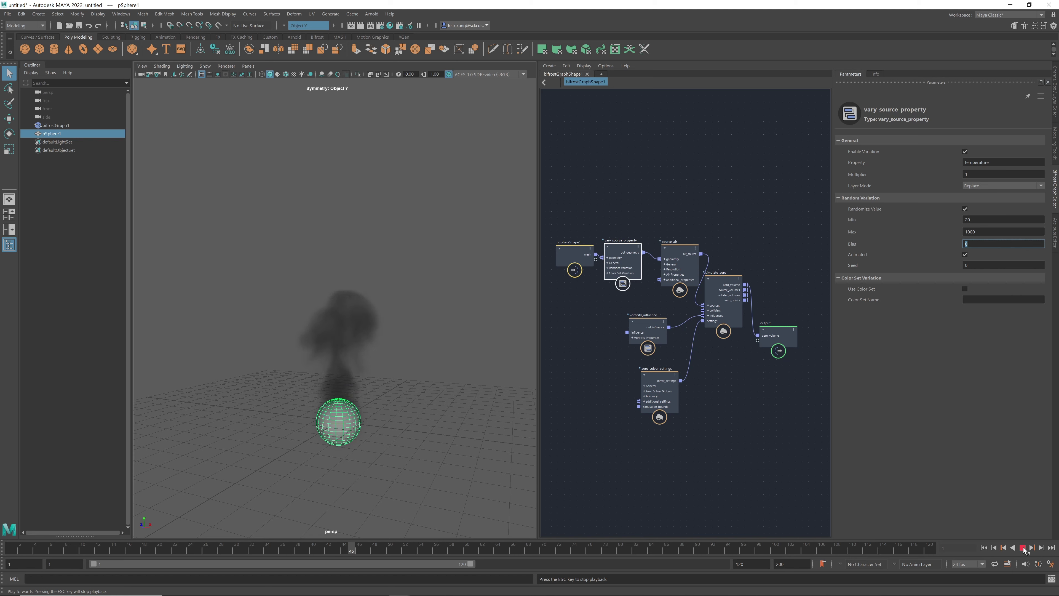
click(1023, 548)
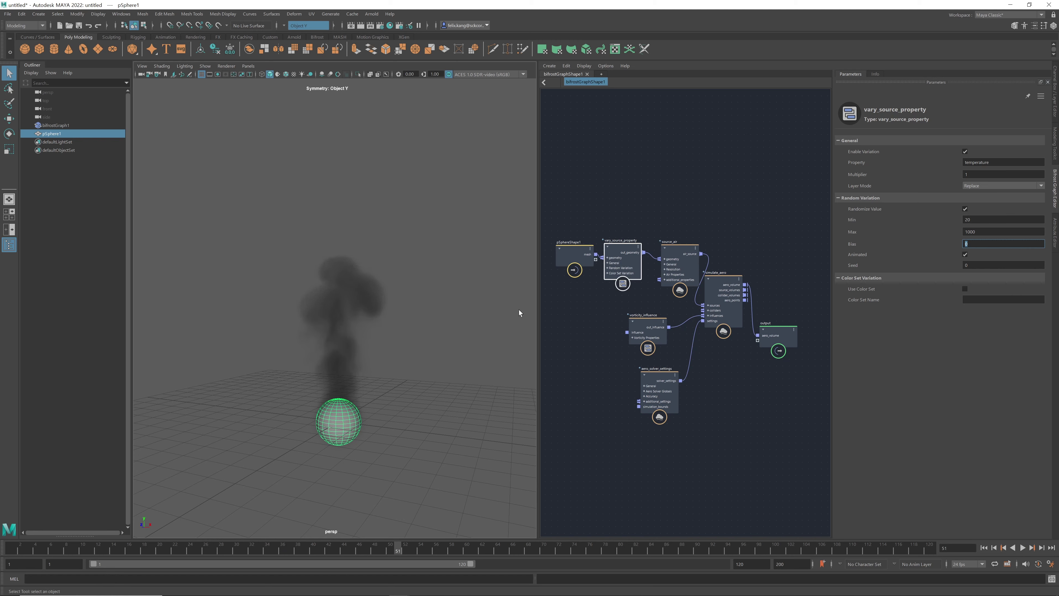
click(676, 248)
- Preview the smoke at Fog Density 10, then set source_air Fog Density to 1 and replay
click(984, 548)
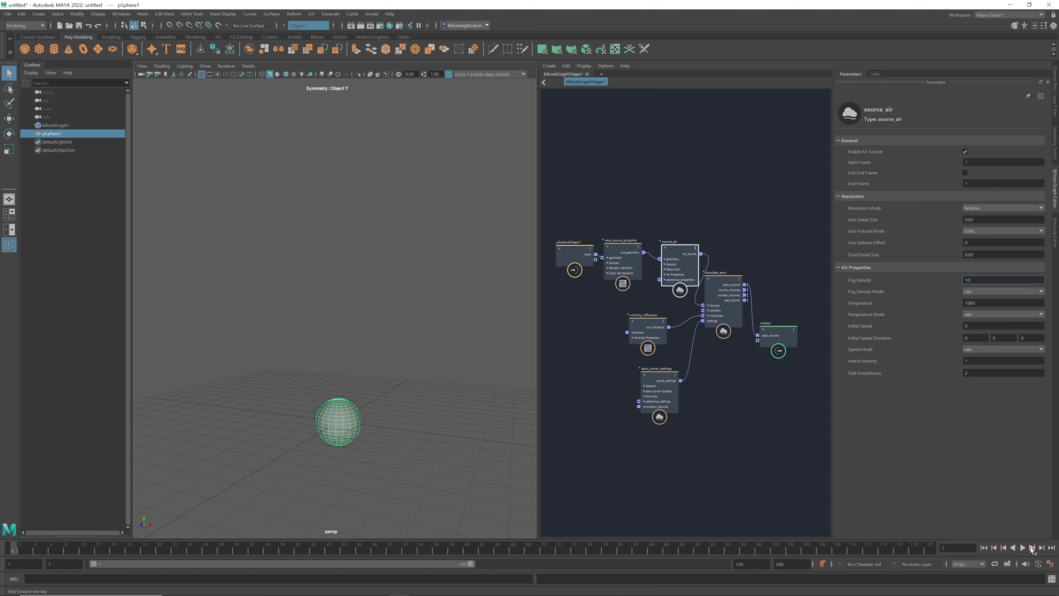
click(1022, 548)
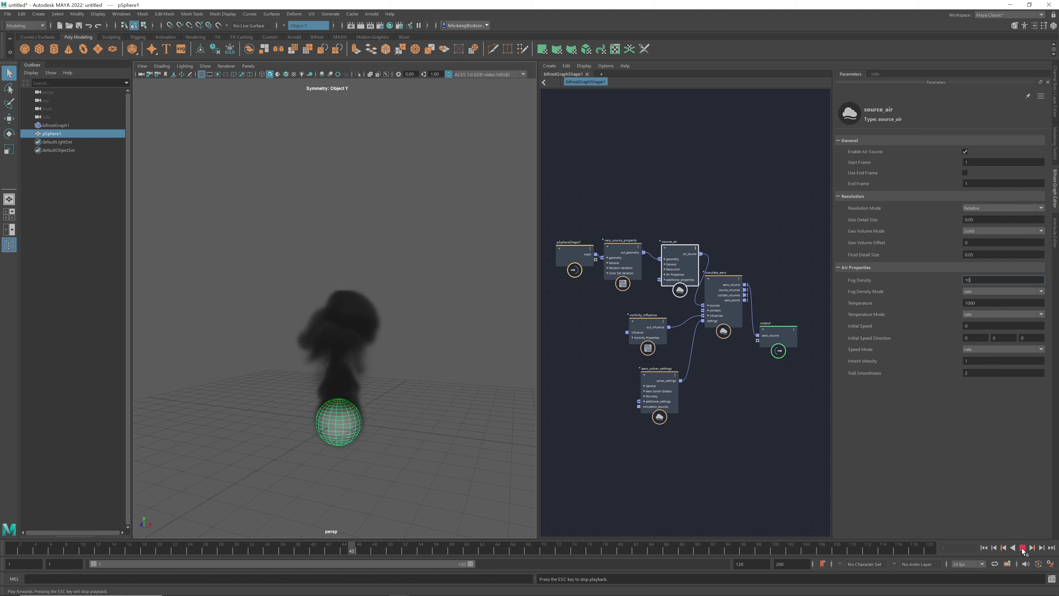
click(1022, 548)
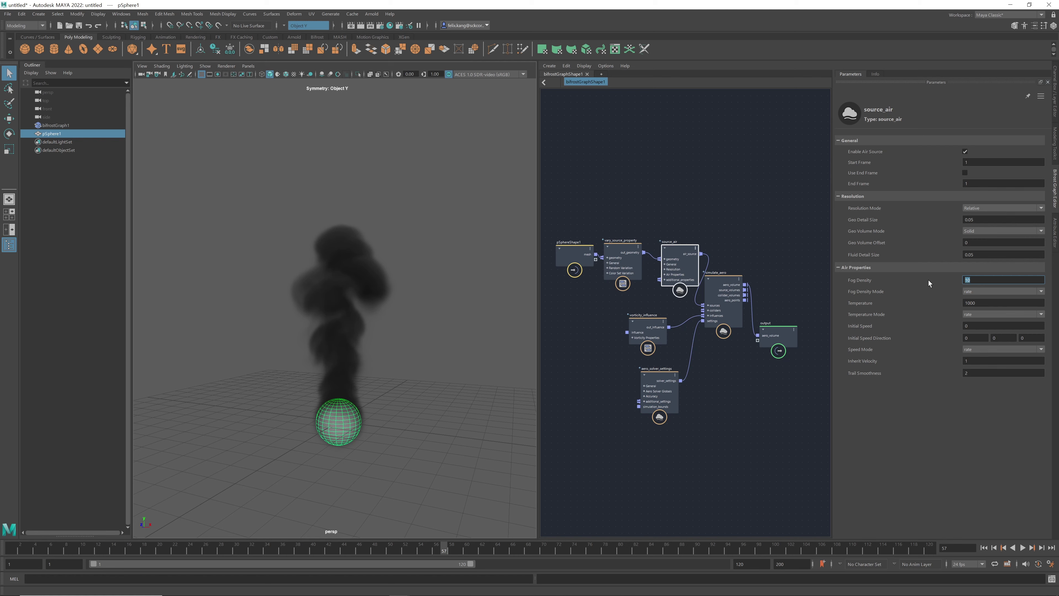
text(1)
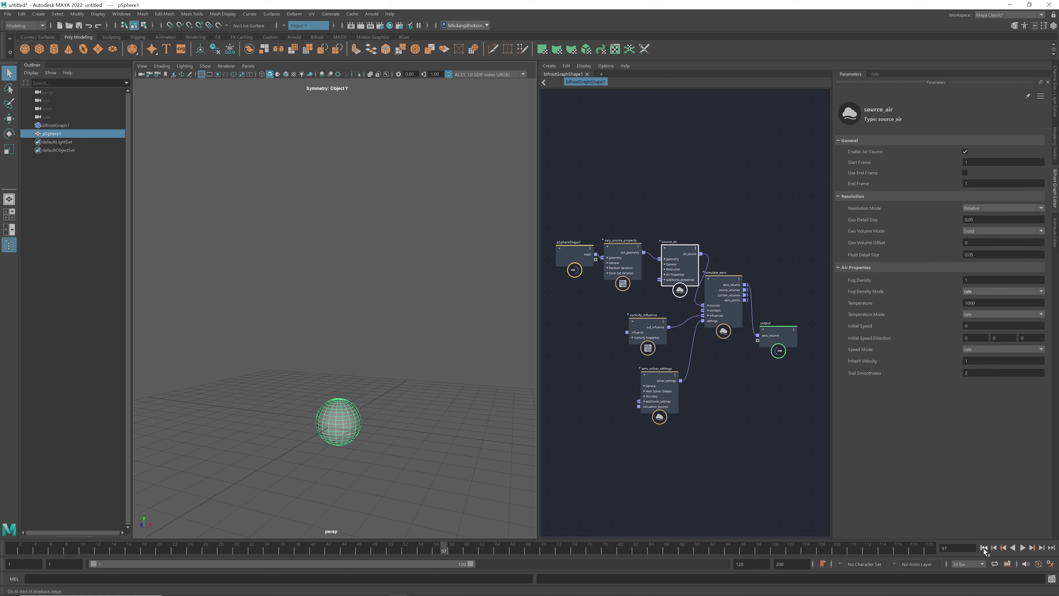
click(1023, 547)
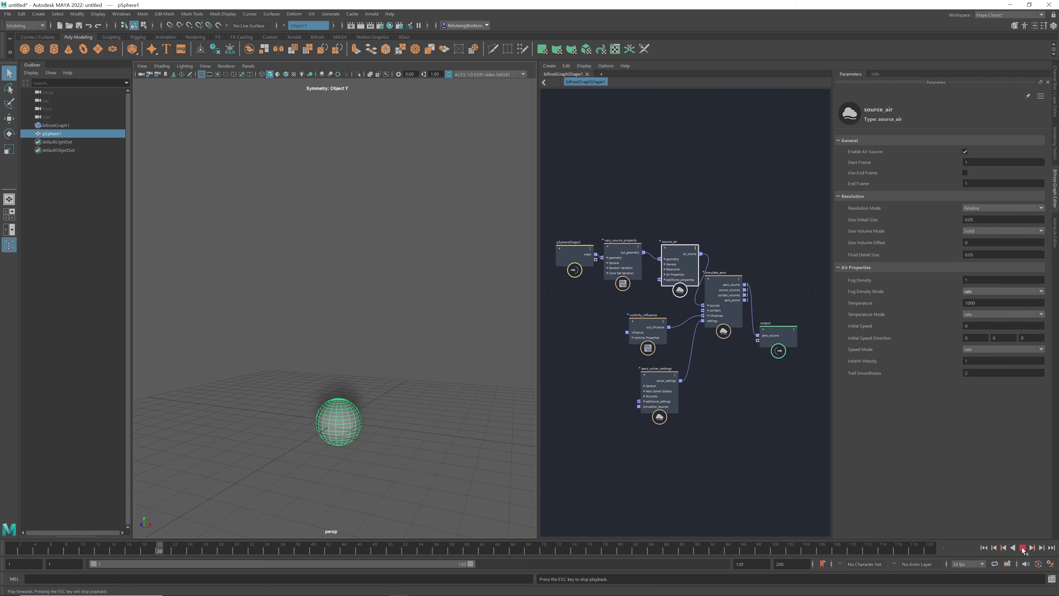
- Stop and rewind the simulation, then nudge the vary_source_property node aside
click(1022, 548)
click(984, 548)
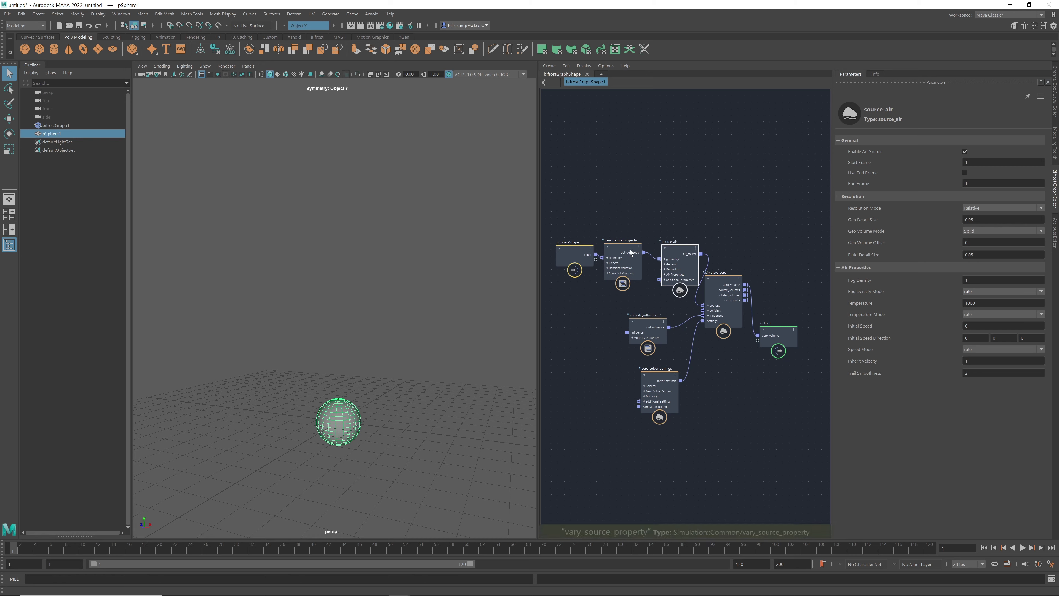
drag(601, 258, 610, 257)
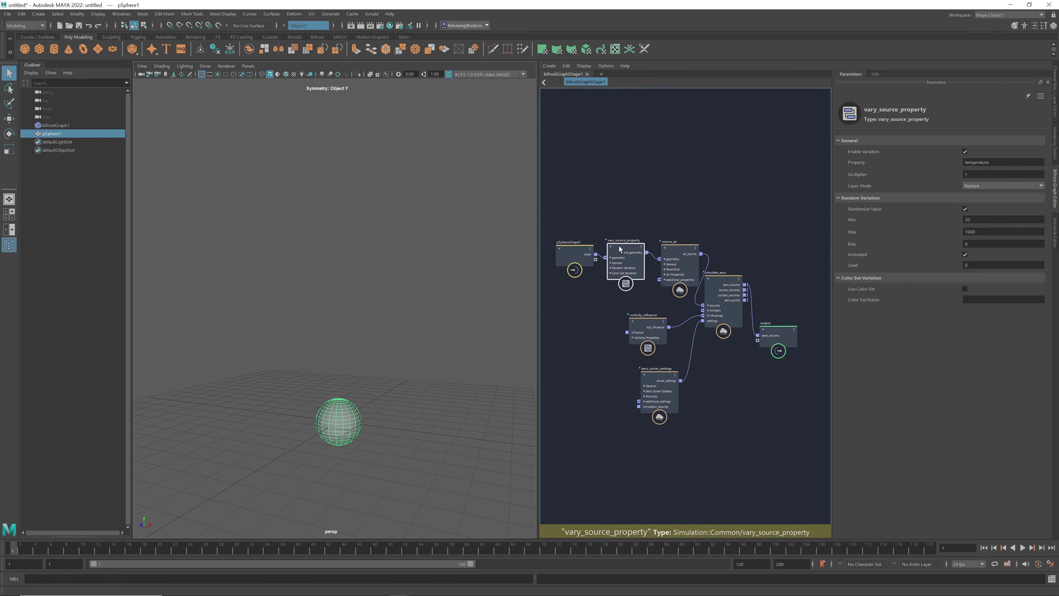
click(618, 170)
- Add a vary_source_property node fed by the pSphereShape1 mesh and place it near the sphere
key(Tab)
text(vary)
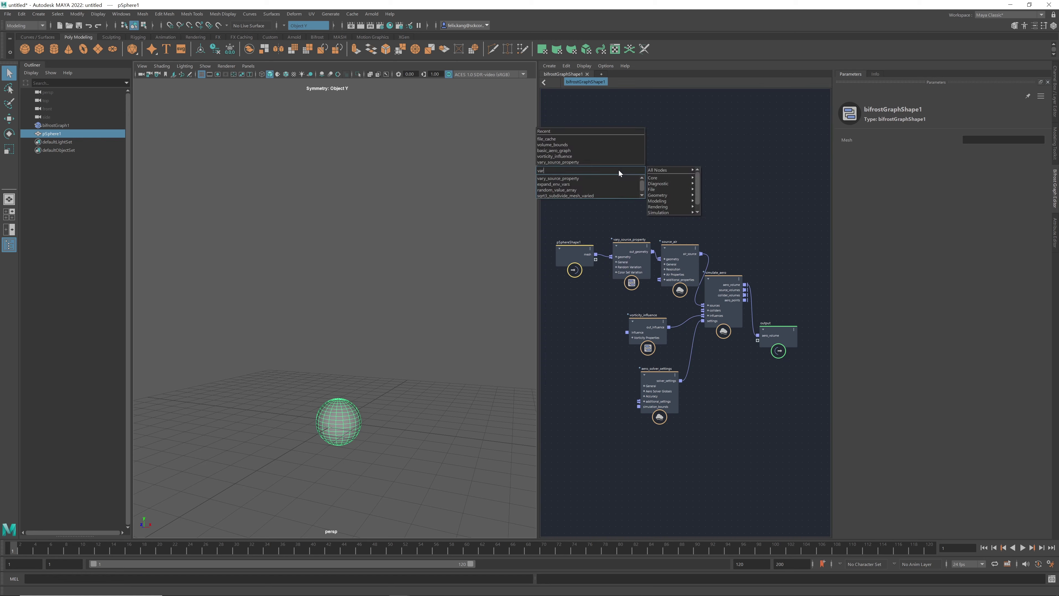
click(581, 179)
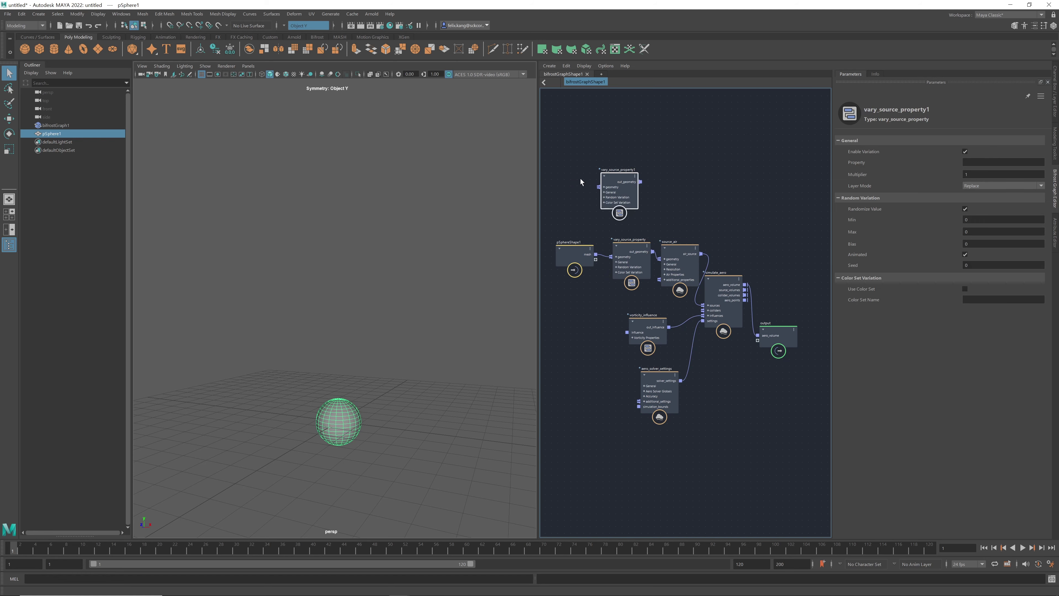
mouse_move(622, 180)
mouse_down()
mouse_move(635, 169)
mouse_move(626, 176)
mouse_up()
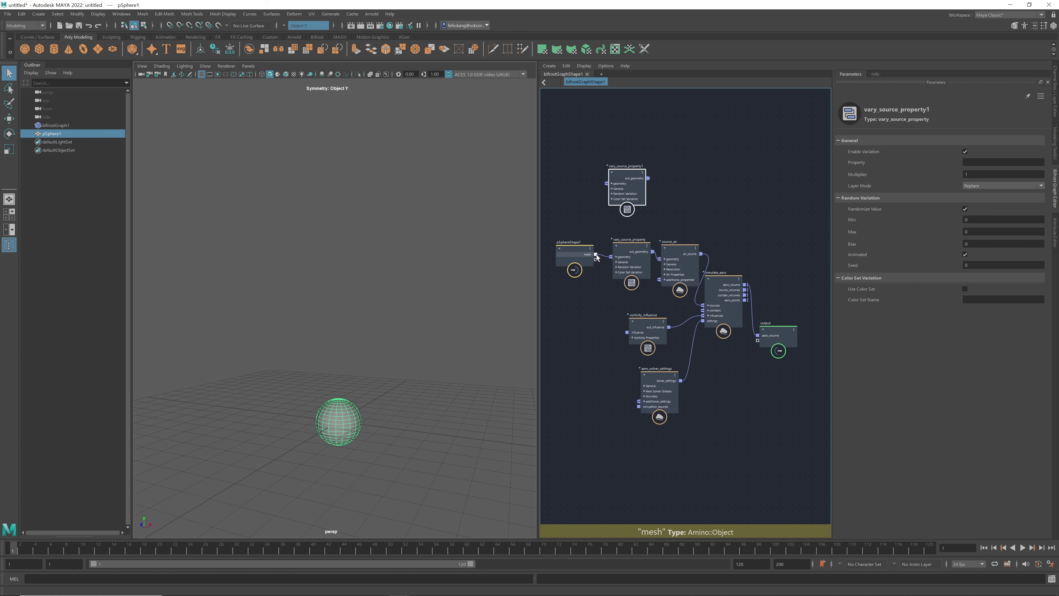
mouse_move(596, 254)
mouse_down()
mouse_move(607, 184)
mouse_move(611, 257)
mouse_move(568, 252)
mouse_up()
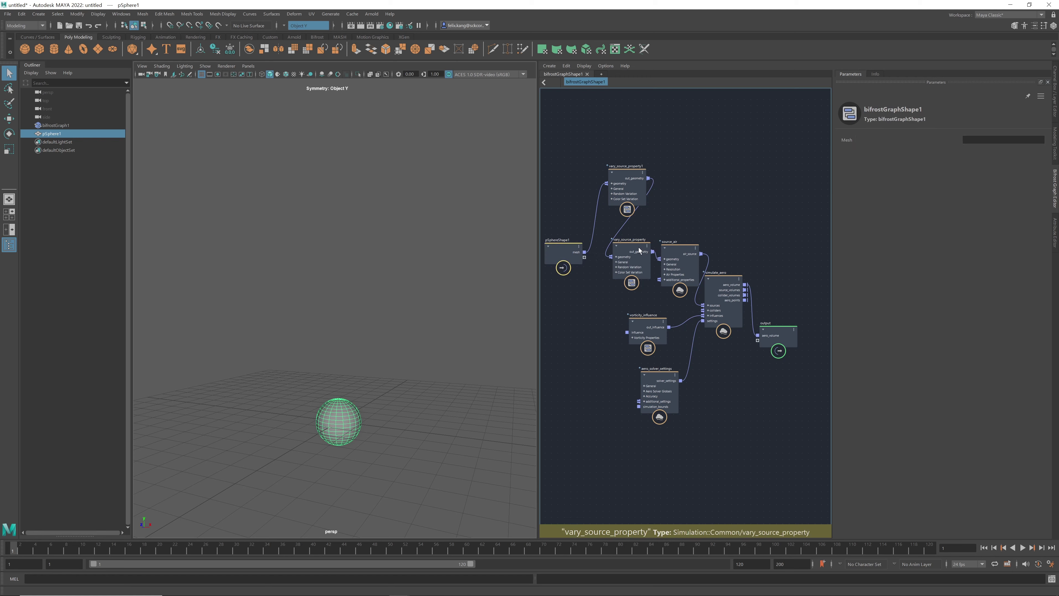
drag(621, 179, 591, 199)
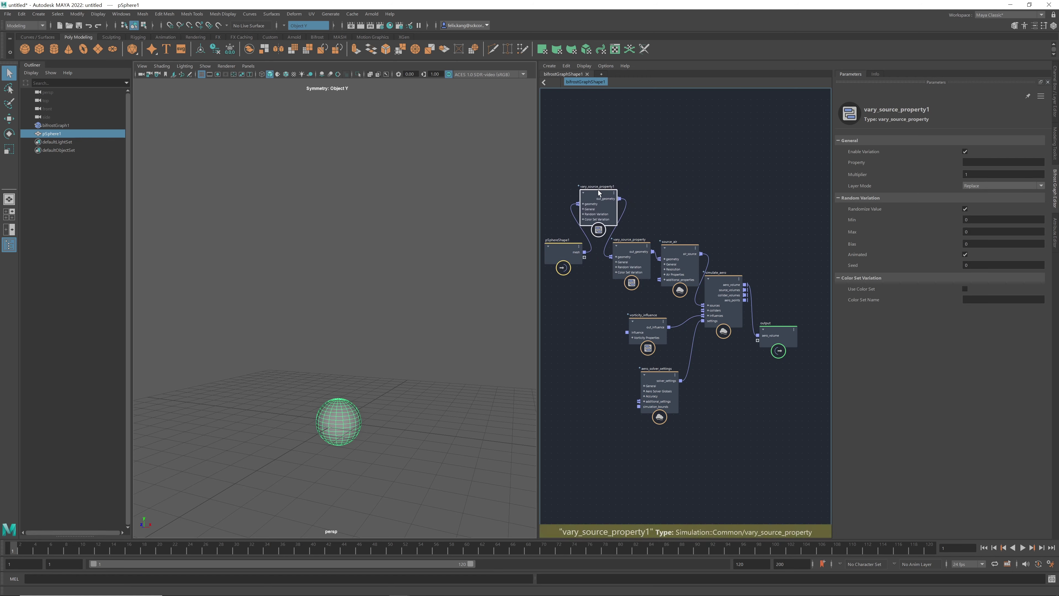
- Review the settings of vary_source_property, vary_source_property1 and source_air
click(630, 245)
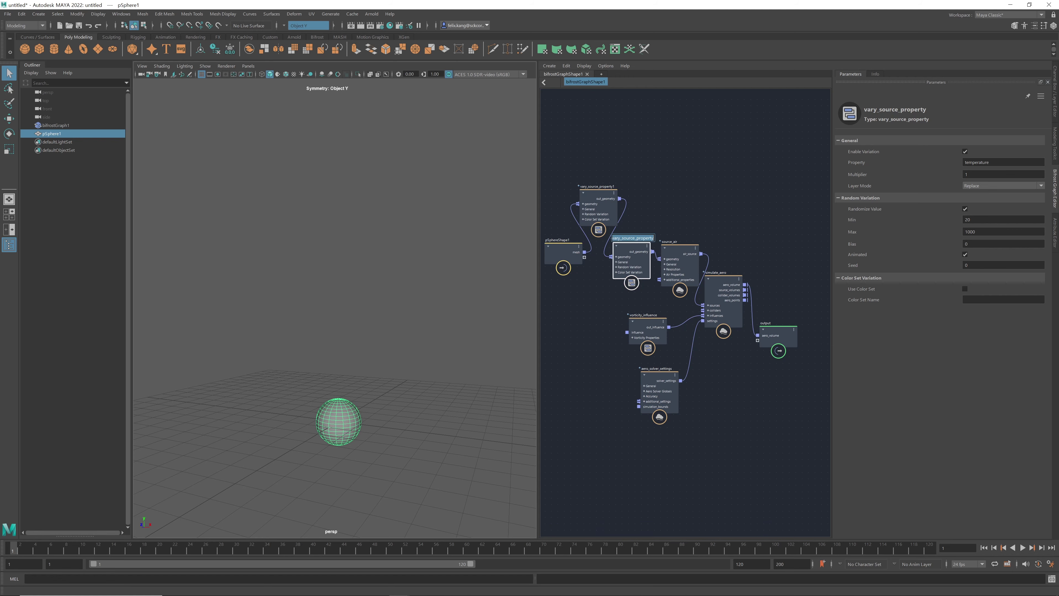
click(601, 193)
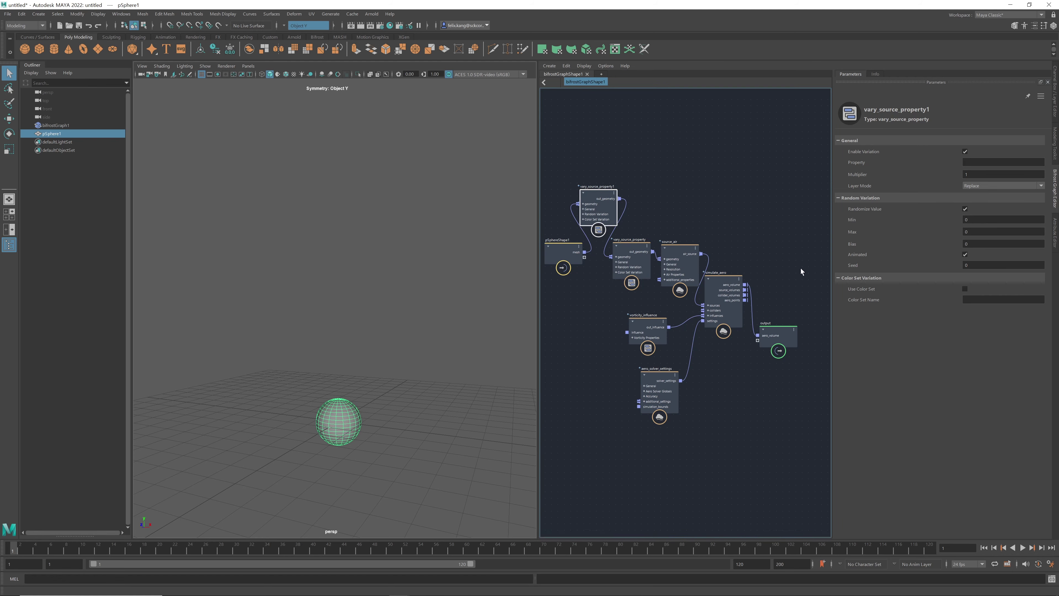
click(678, 249)
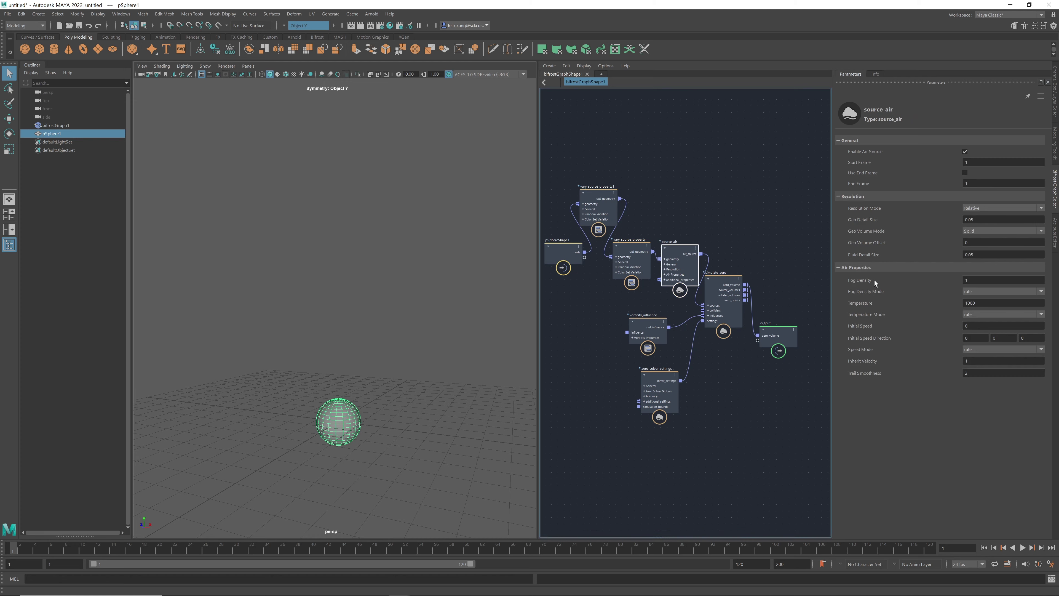
- Make vary_source_property1 vary fog_density and preview the simulation
click(595, 194)
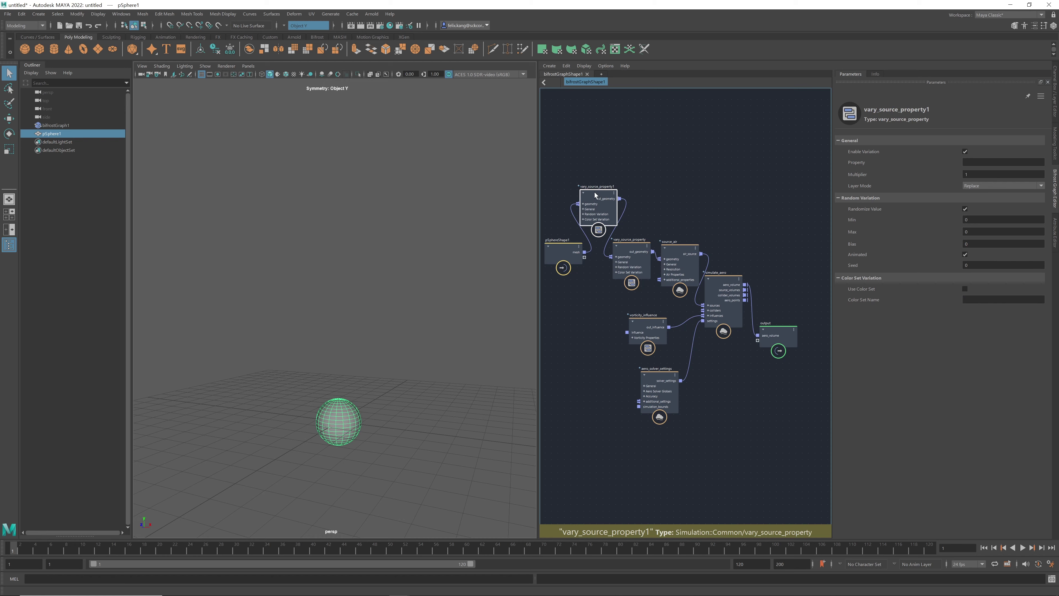
click(1003, 162)
text(fog_density)
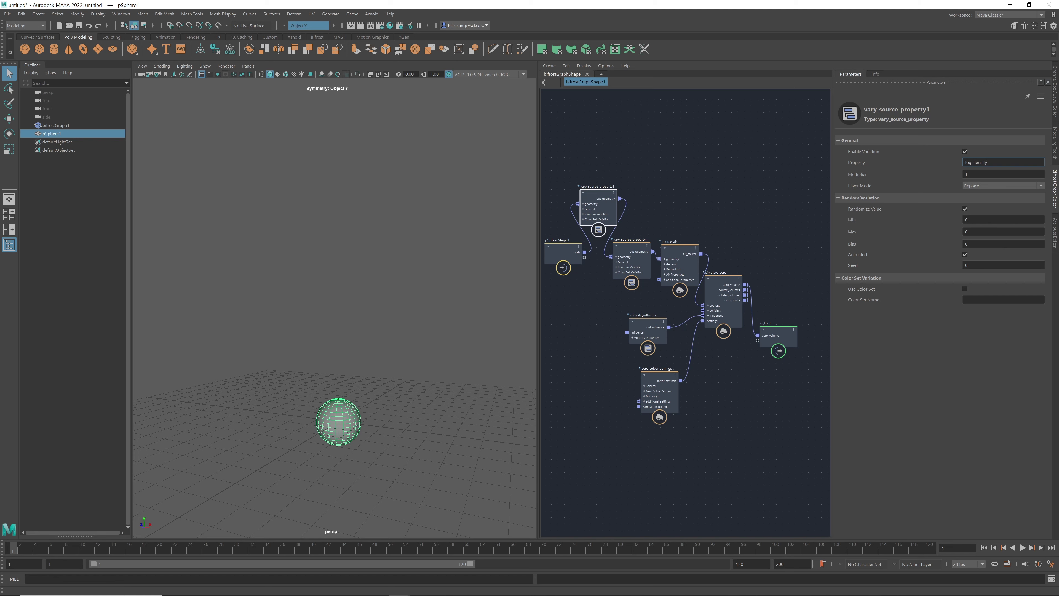
key(Tab)
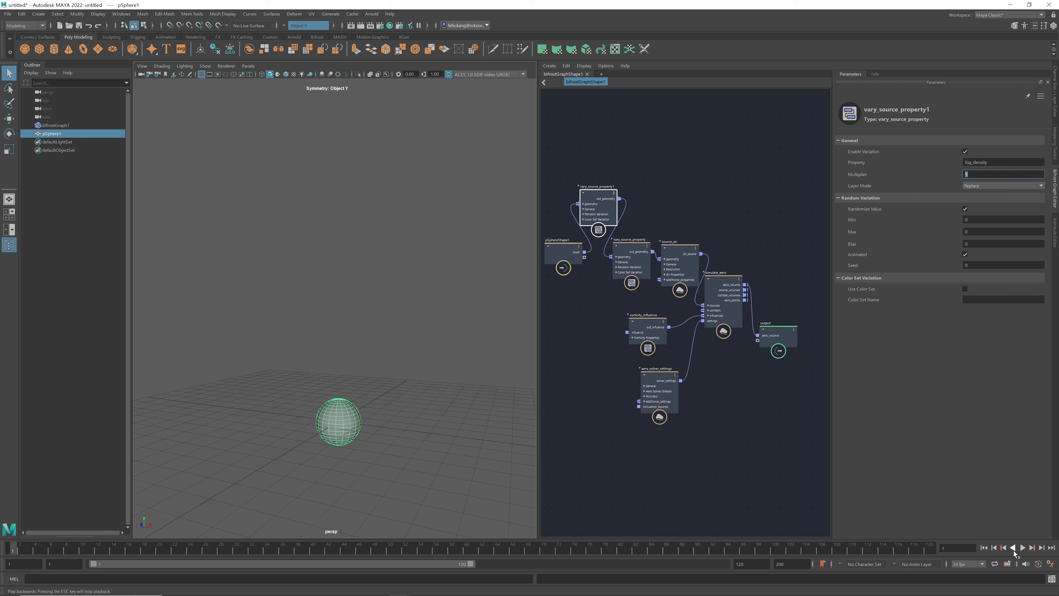
click(1022, 548)
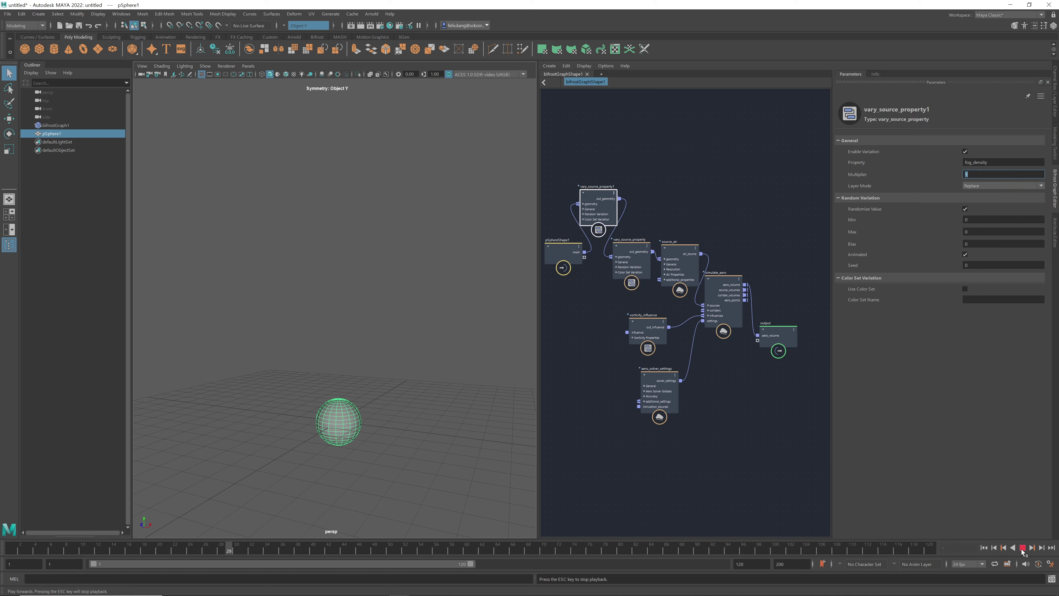
click(1022, 548)
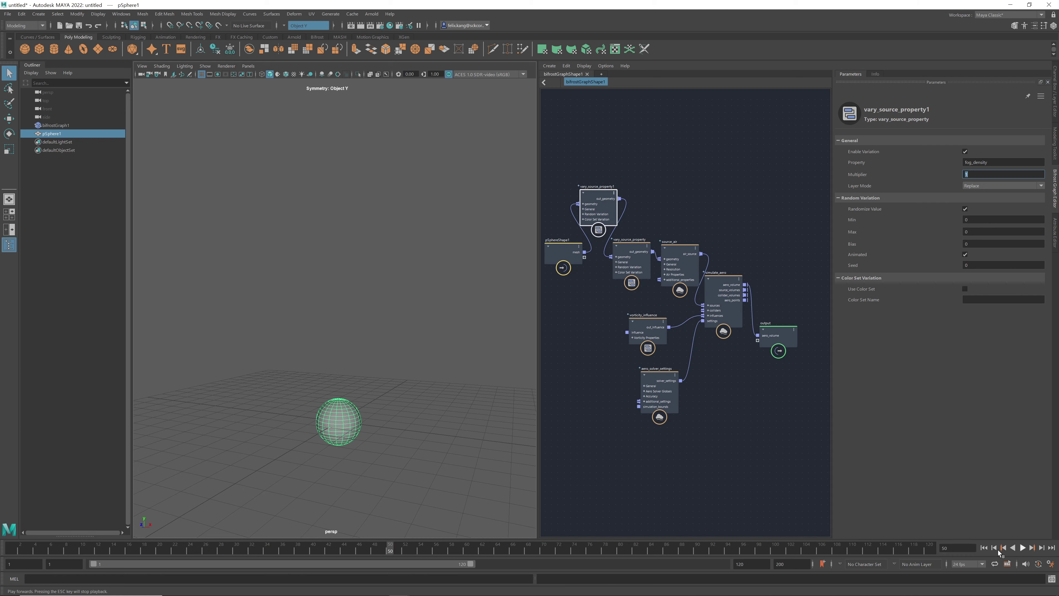
click(984, 548)
- Set the source_air Fog Density back to 10
click(678, 249)
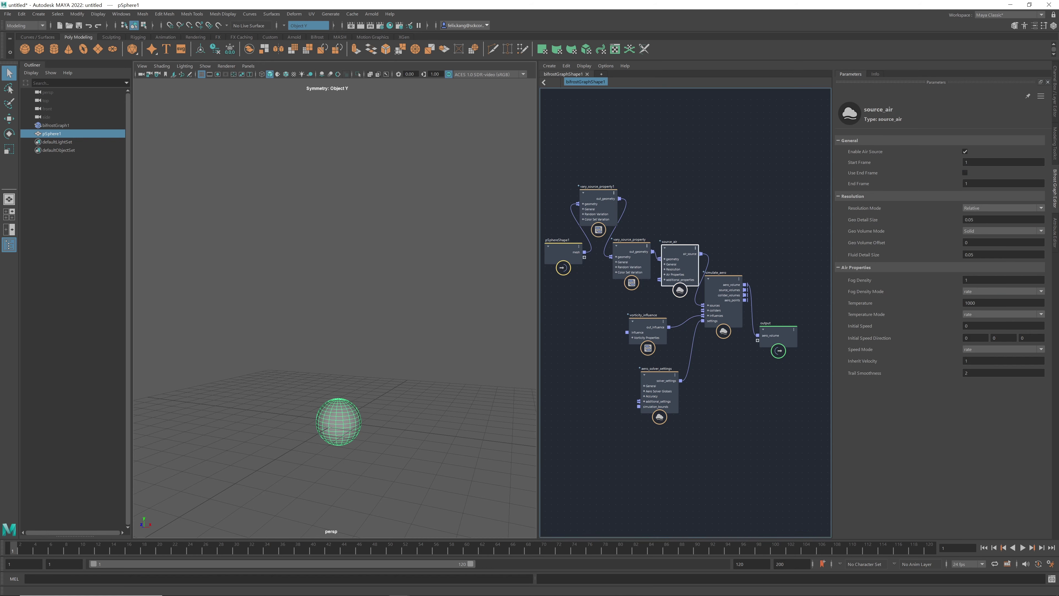
click(1001, 279)
text(0)
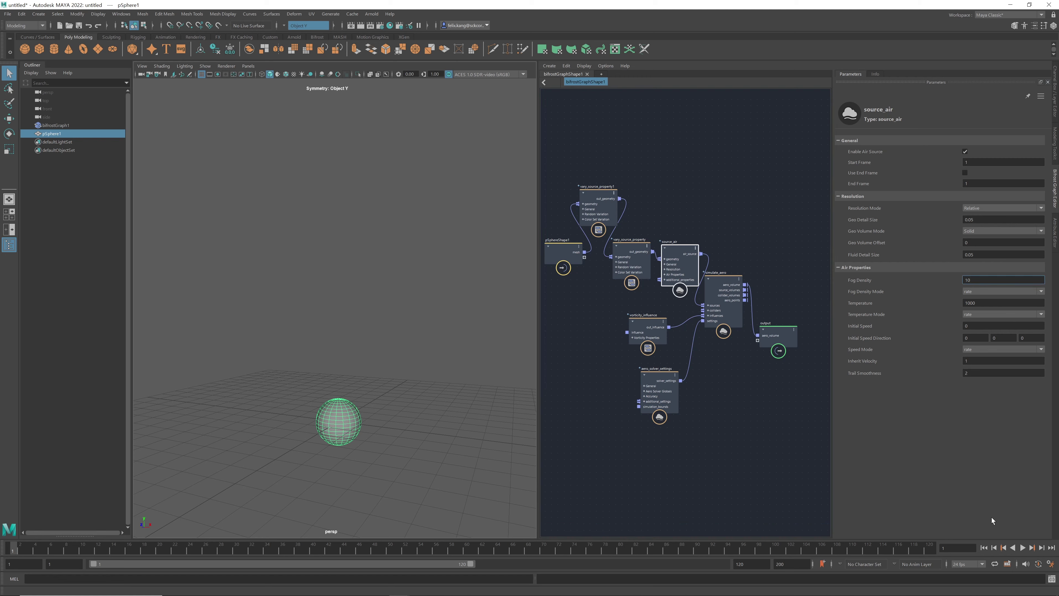
key(Return)
- Replay the simulation from the start to check the denser smoke
click(1023, 548)
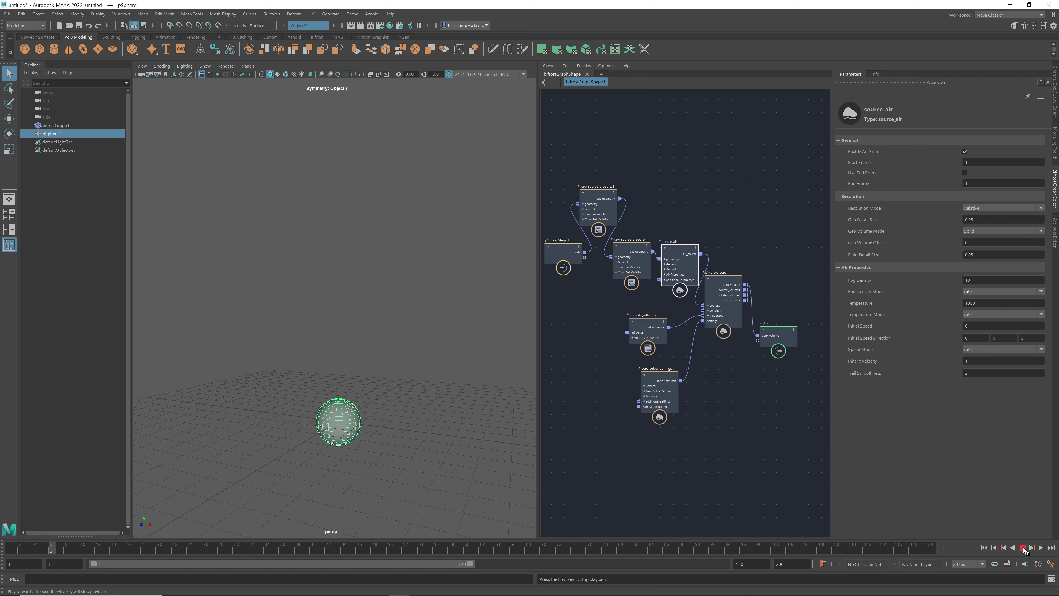
click(1022, 547)
click(985, 548)
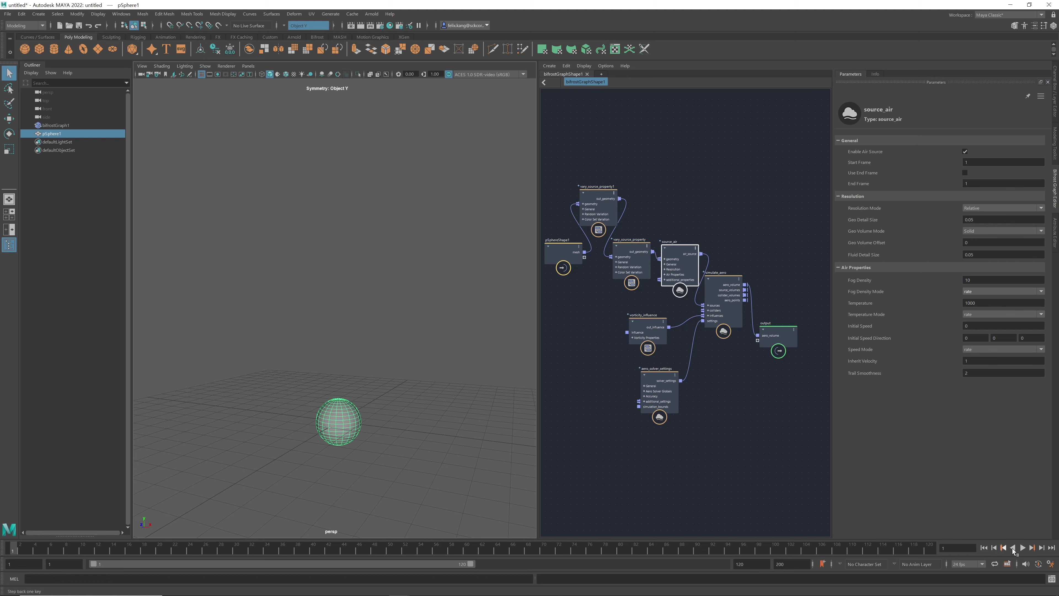
click(1022, 548)
key(Escape)
click(984, 548)
click(595, 193)
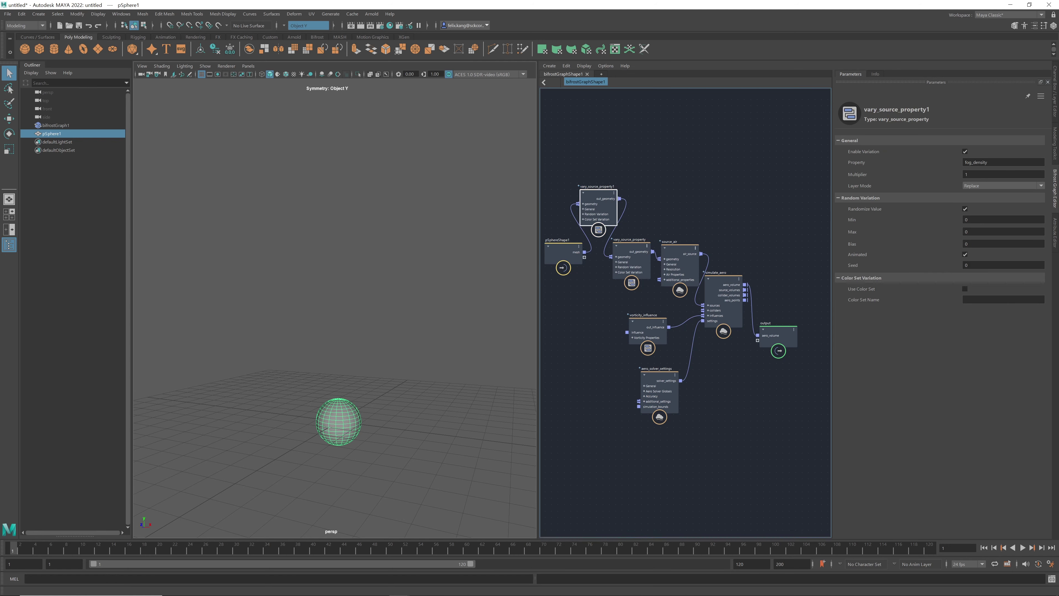
- Give vary_source_property1 a Min 1, Max 10 range, preview it, and set Bias to -0.5
click(1000, 219)
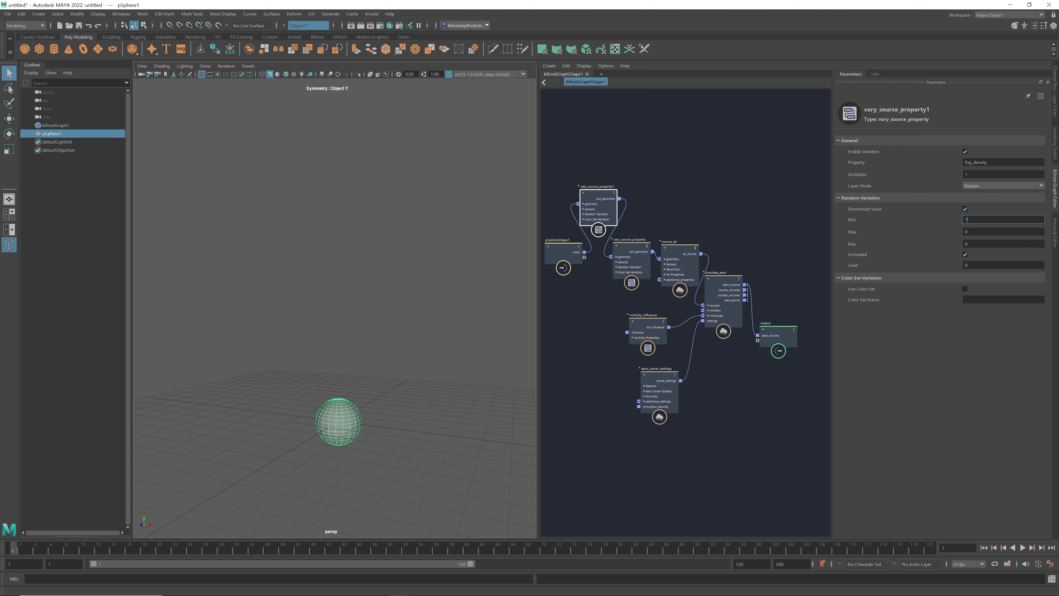
key(Tab)
text(10)
key(Tab)
click(1024, 548)
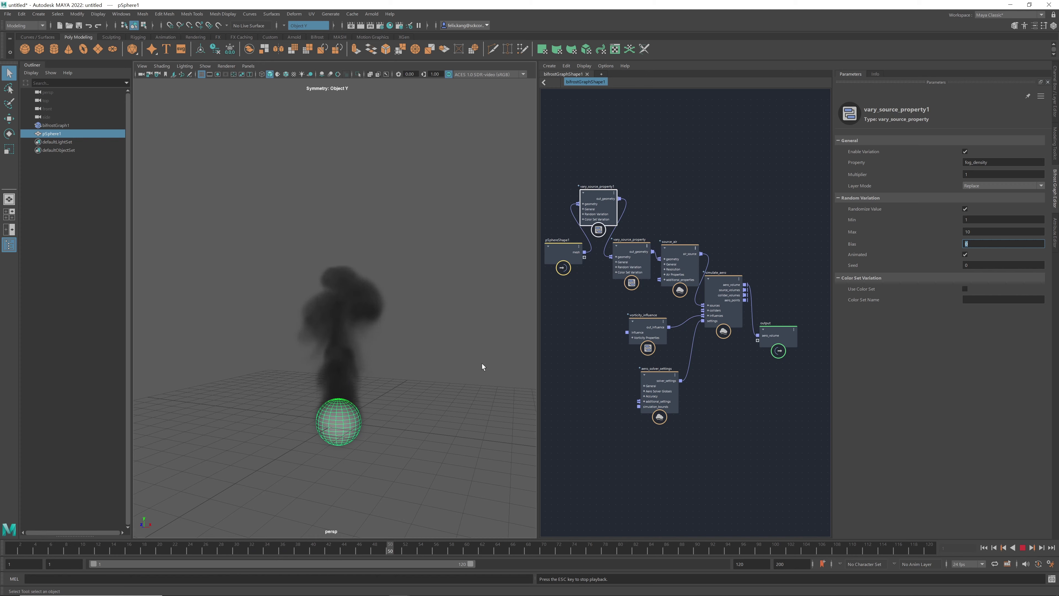
click(1023, 550)
alt+drag(373, 397, 382, 375)
click(1003, 244)
text(-.5)
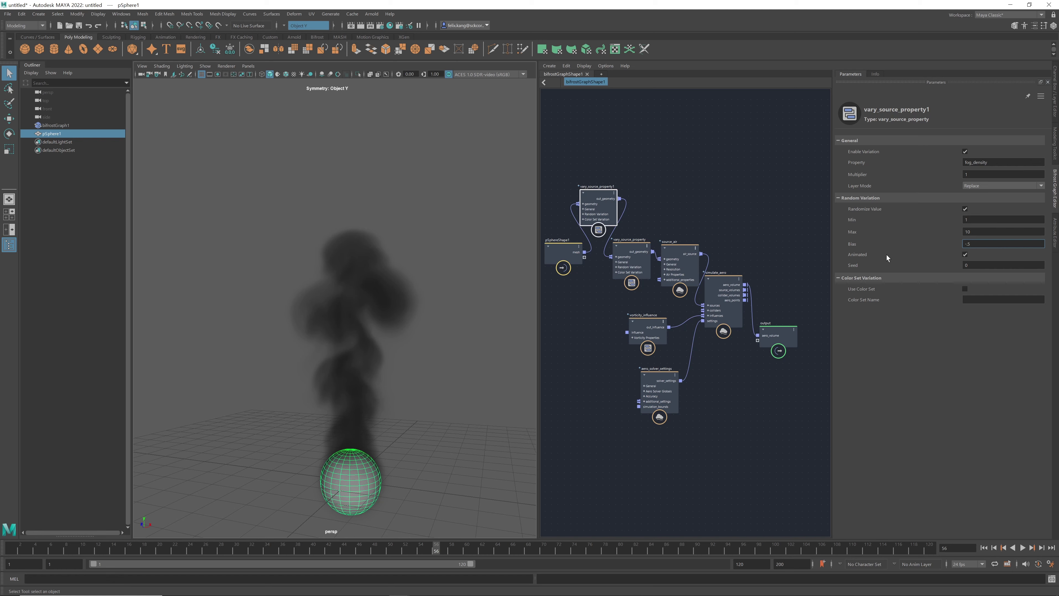
text(0.5)
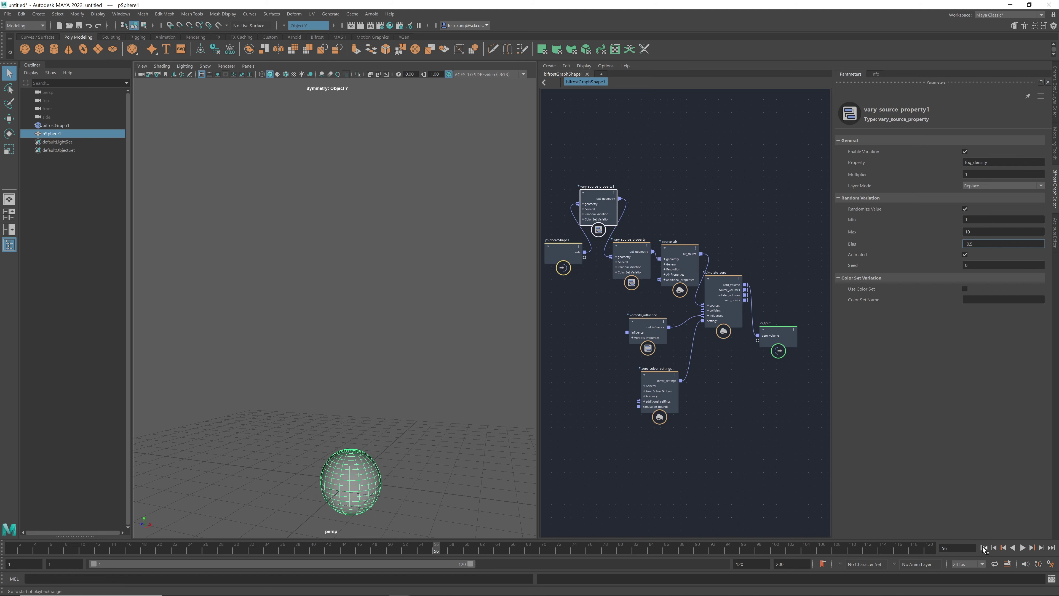
- Preview the smoke, change Bias to 0, and replay to frame 58 for a taller plume
click(1022, 547)
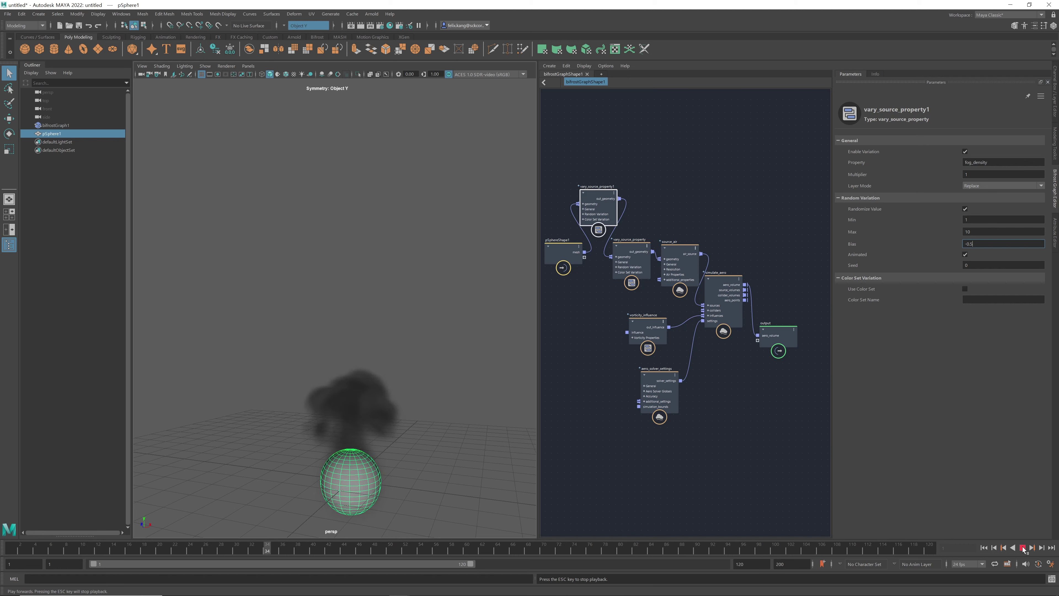
click(1022, 547)
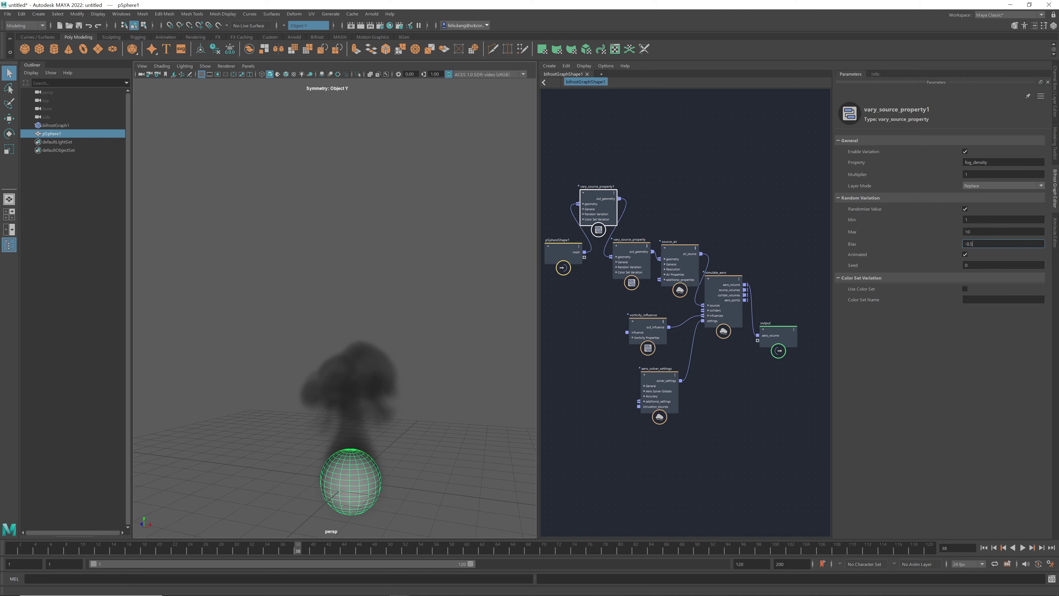
click(964, 243)
click(1023, 547)
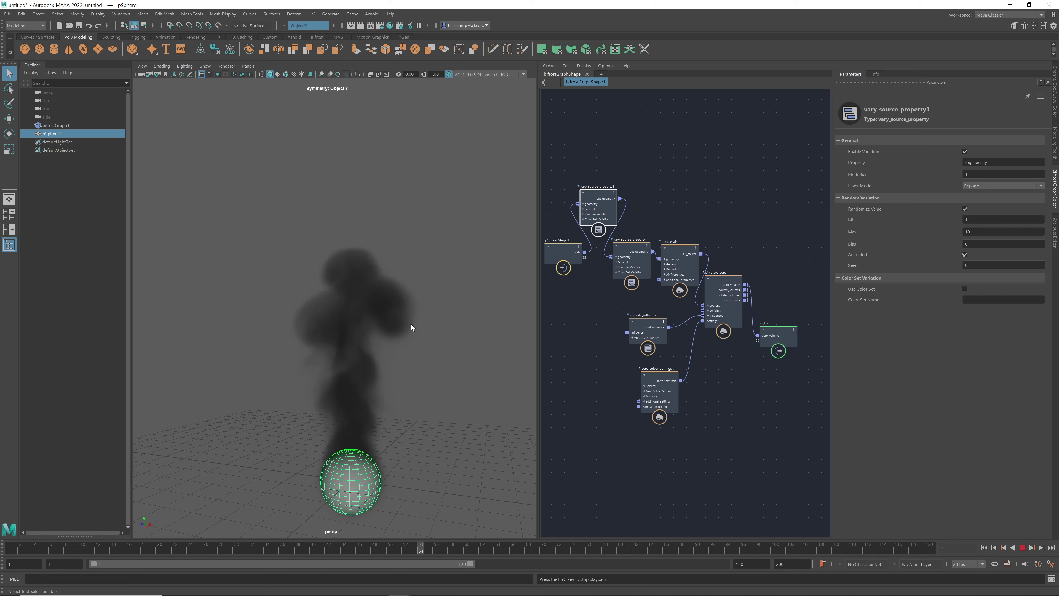
click(1024, 548)
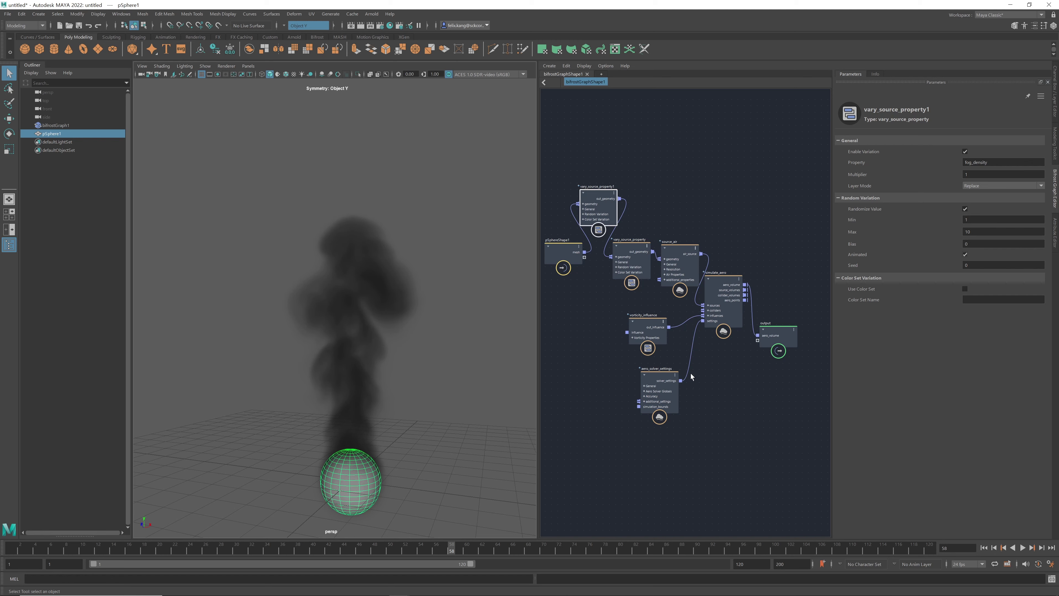
click(654, 377)
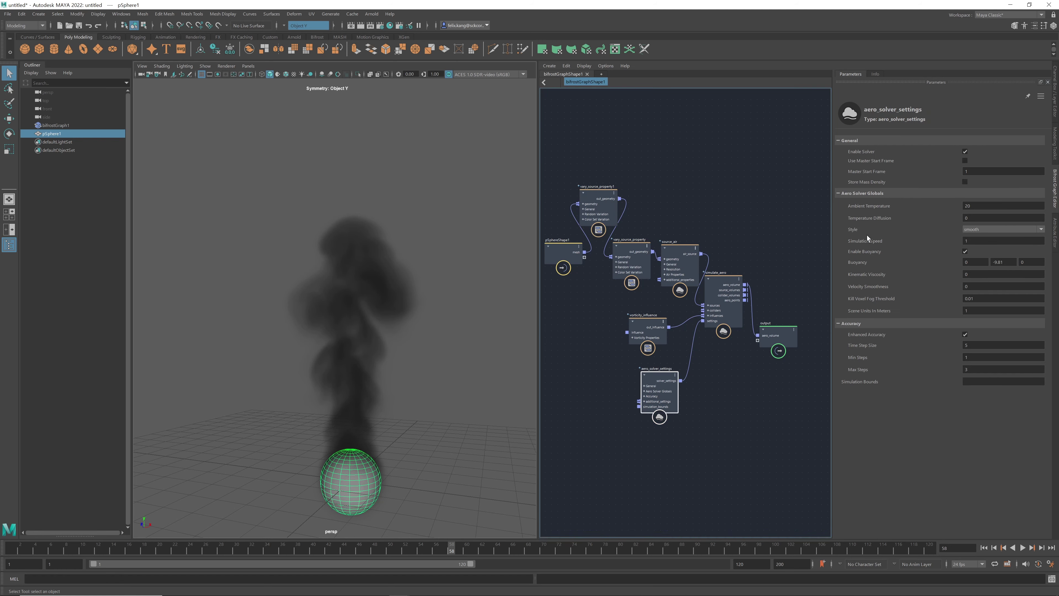
- Change the aero_solver_settings Style dropdown from smooth to fluffy
click(1000, 229)
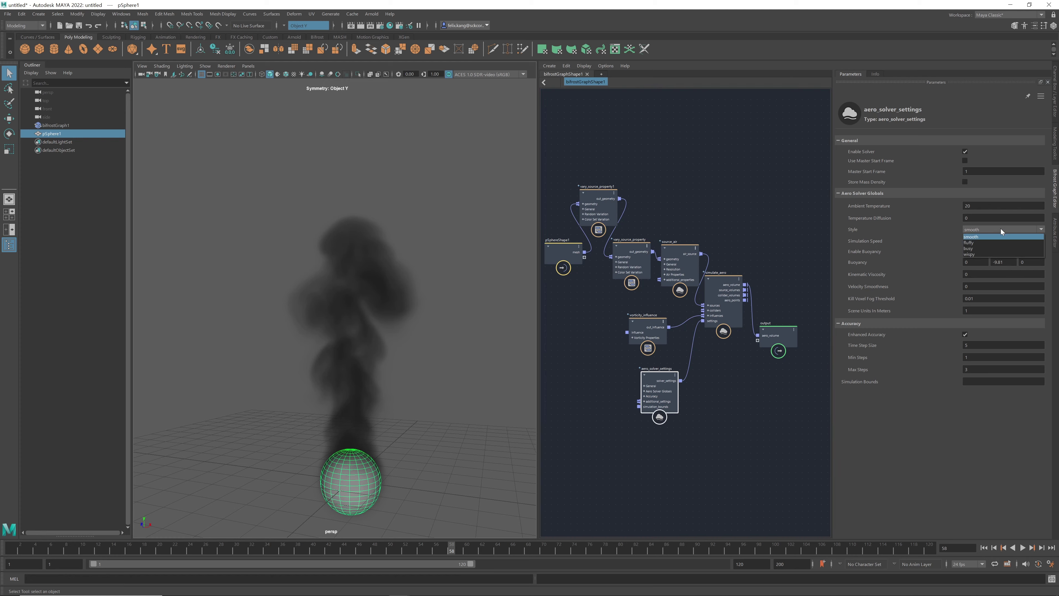
click(987, 241)
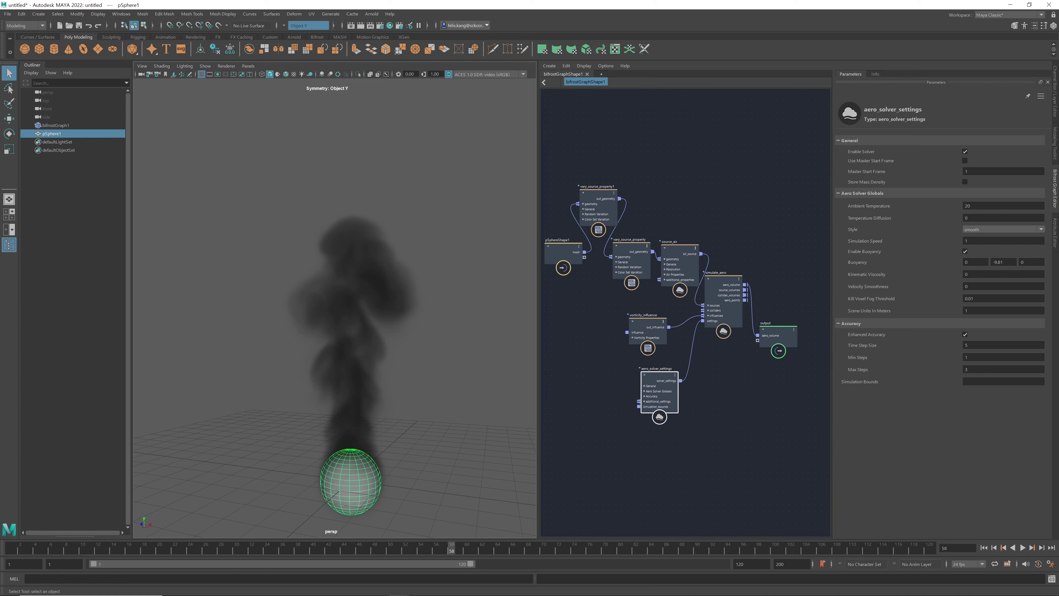
- Replay the fluffy smoke from frame 1 to around frame 61 and orbit to inspect it
click(985, 549)
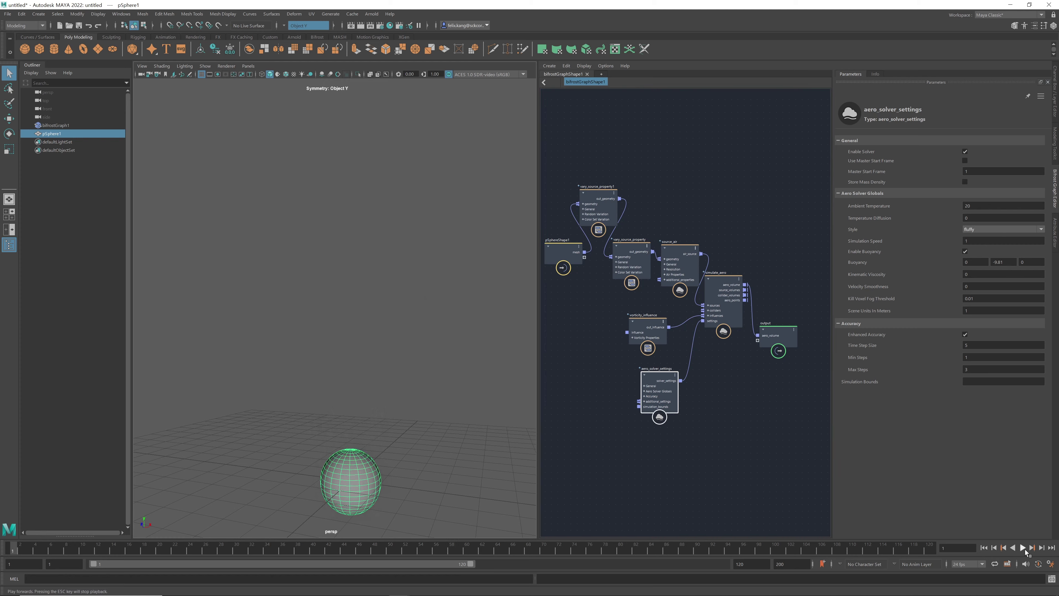
click(1023, 550)
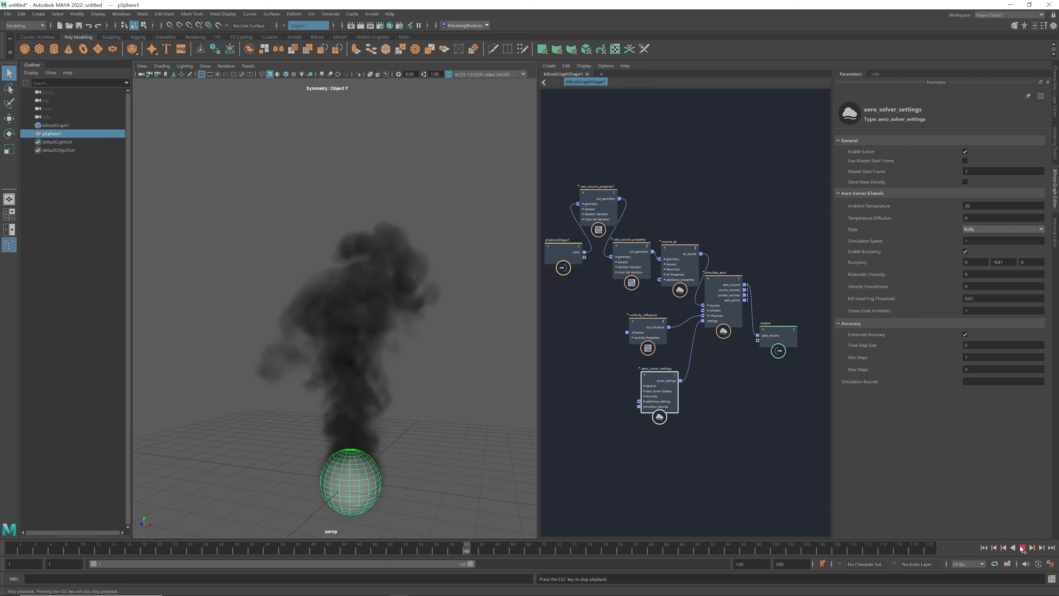
key(Escape)
mouse_move(419, 383)
alt+mouse_down()
mouse_move(350, 383)
mouse_move(383, 397)
mouse_move(430, 388)
alt+mouse_up()
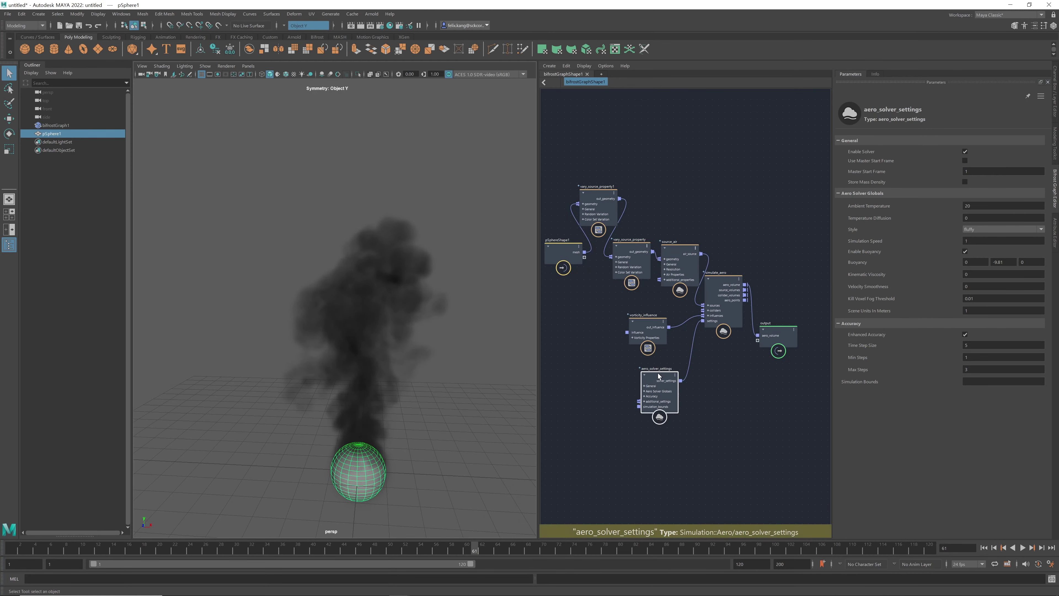
- Move aero_solver_settings lower-left and nudge vorticity_influence down in the graph
drag(658, 373, 639, 391)
click(647, 323)
drag(646, 322, 647, 335)
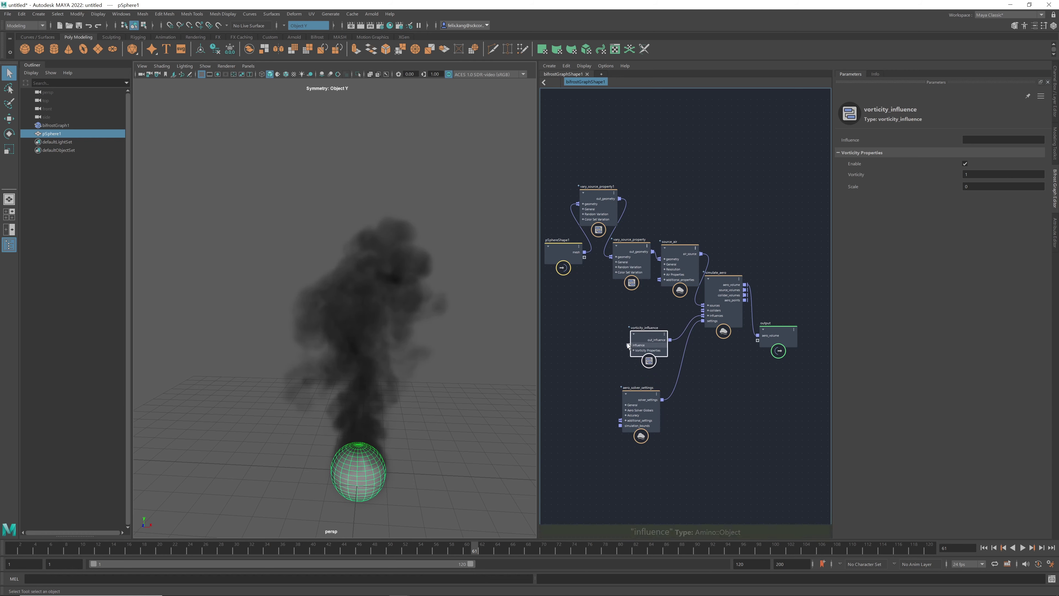
click(573, 328)
click(648, 333)
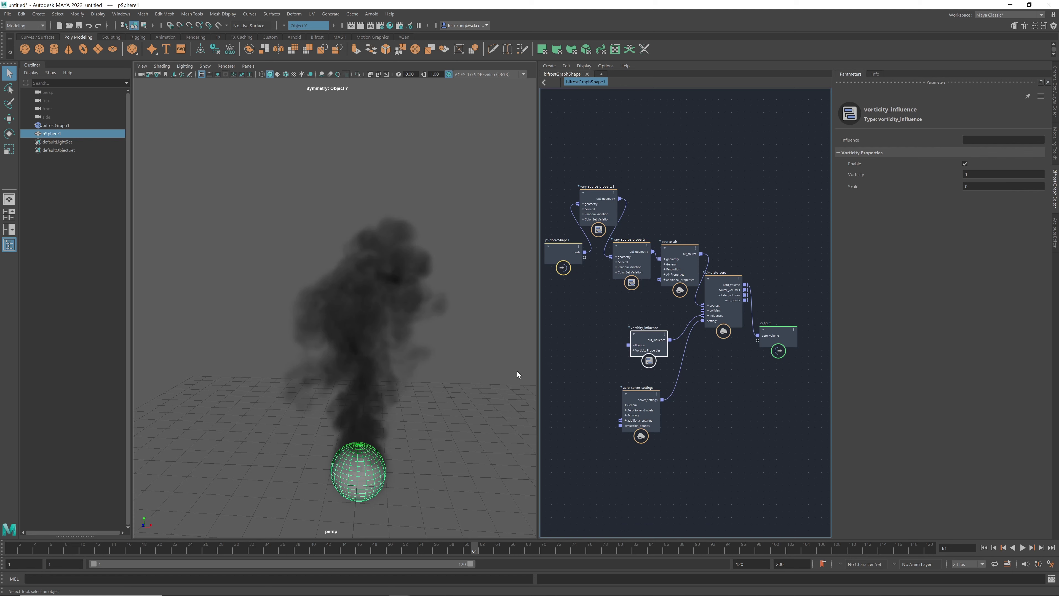
alt+drag(420, 367, 343, 384)
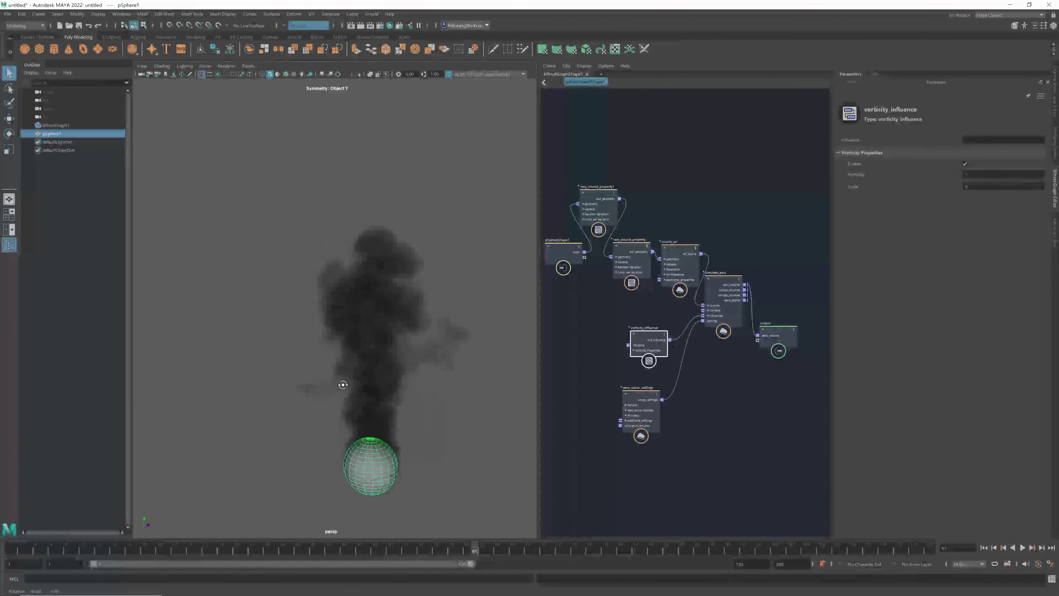
click(569, 329)
key(Tab)
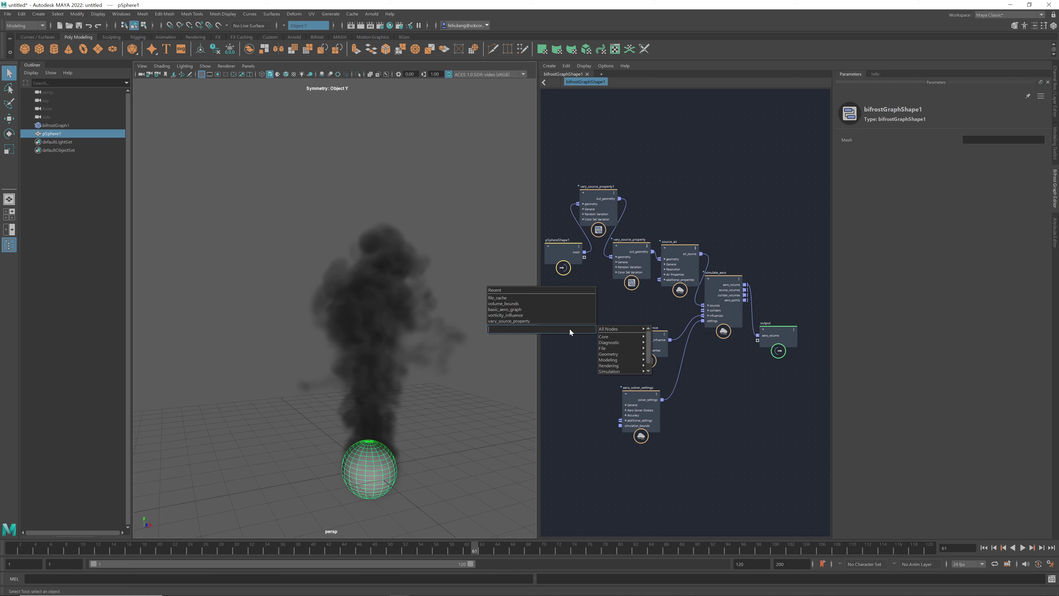
click(627, 306)
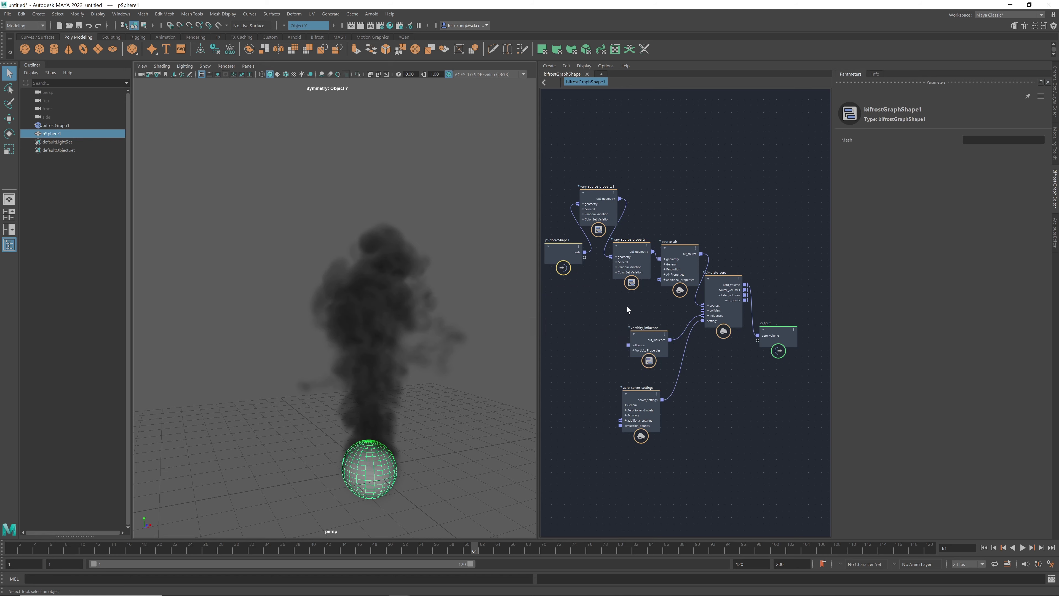
scroll(638, 347, up, 1)
scroll(636, 345, up, 3)
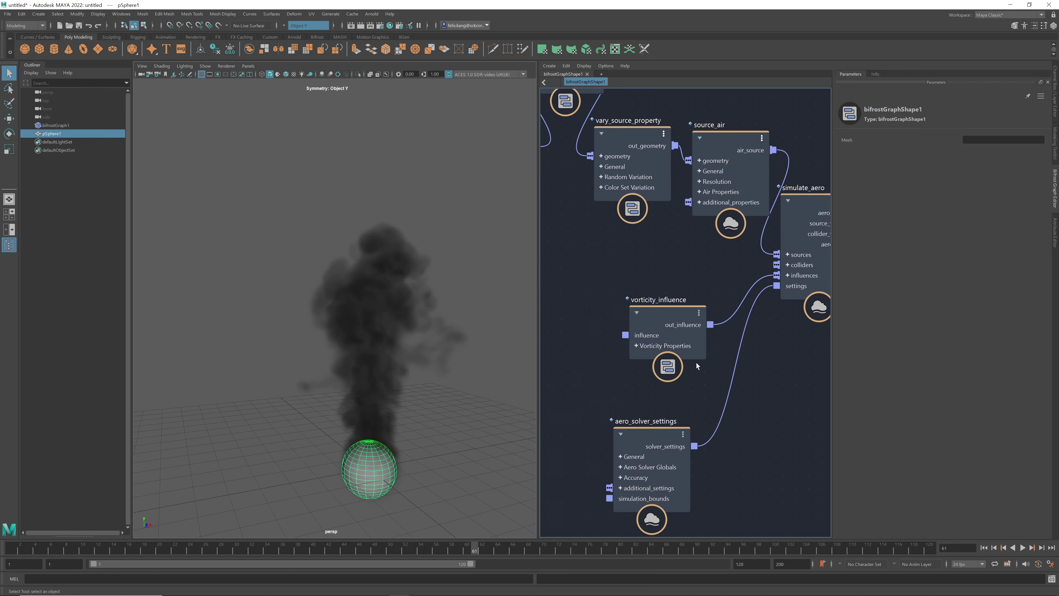
- Create a modulate_influence node from the vorticity_influence's influence port
right_click(638, 336)
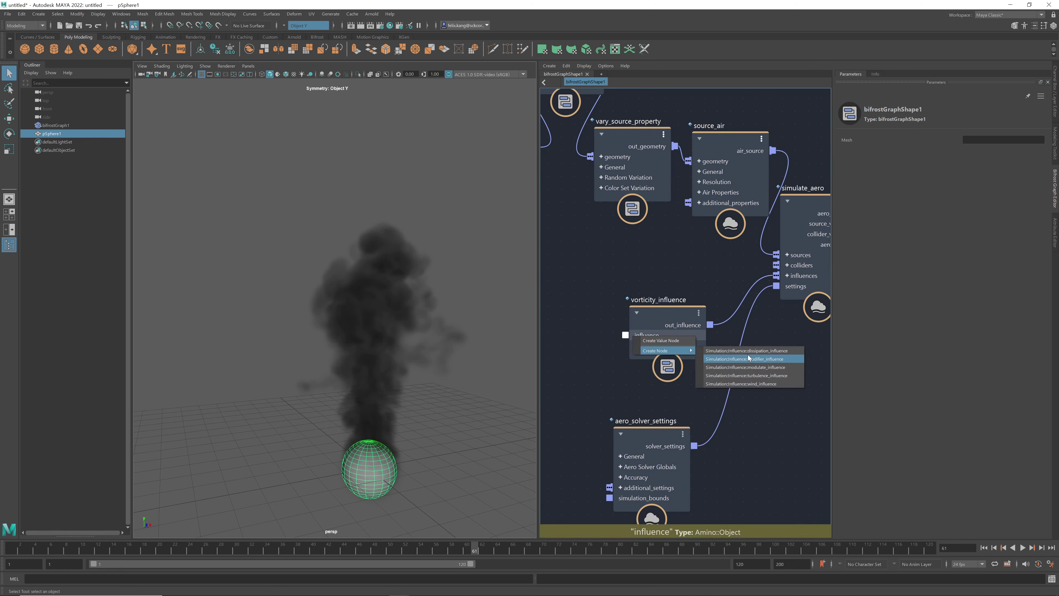
click(770, 369)
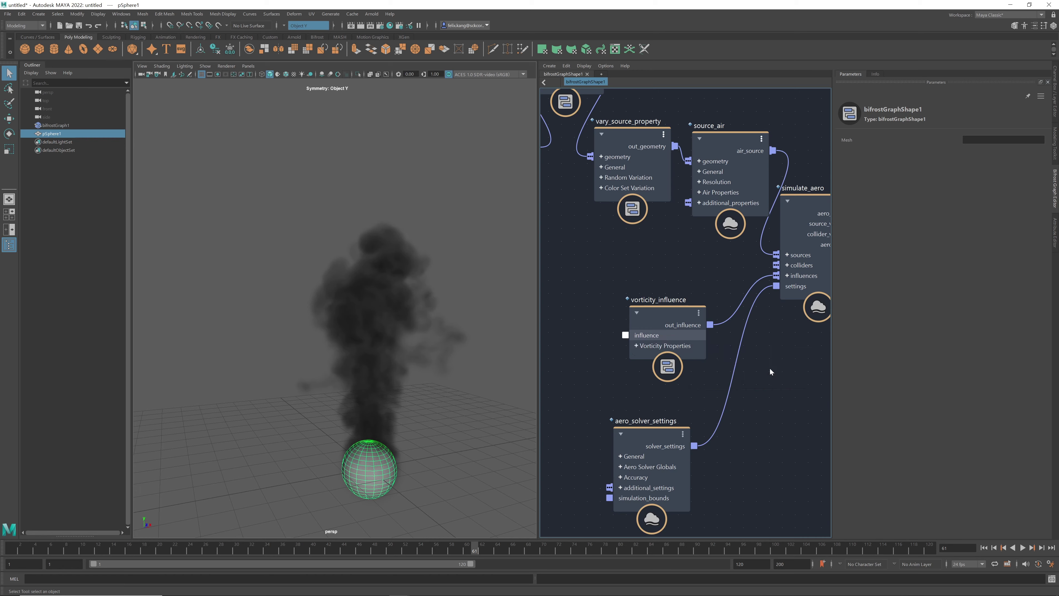
middle_drag(599, 318, 668, 308)
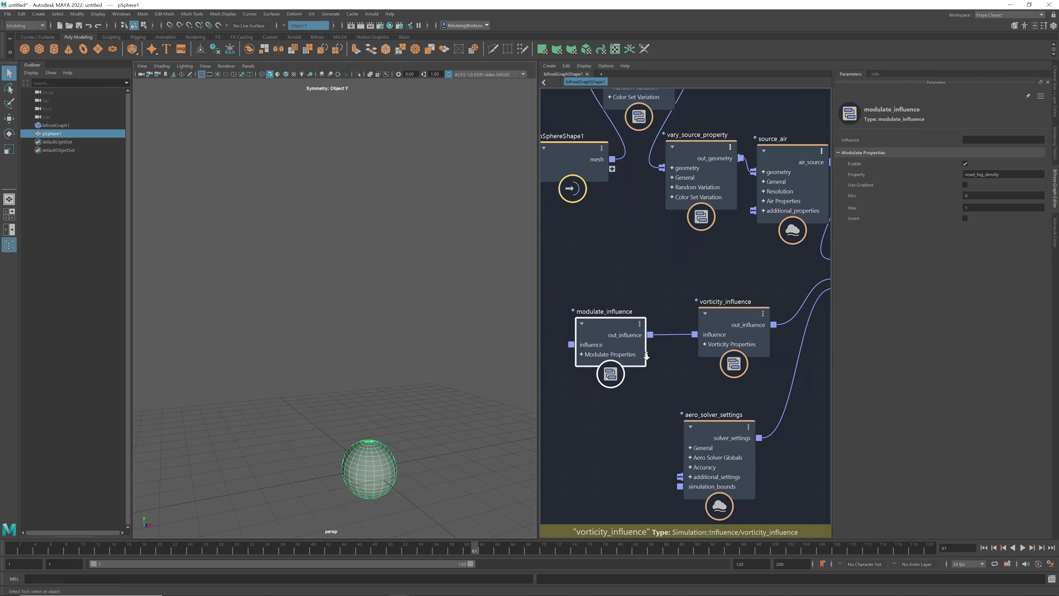
scroll(673, 354, down, 3)
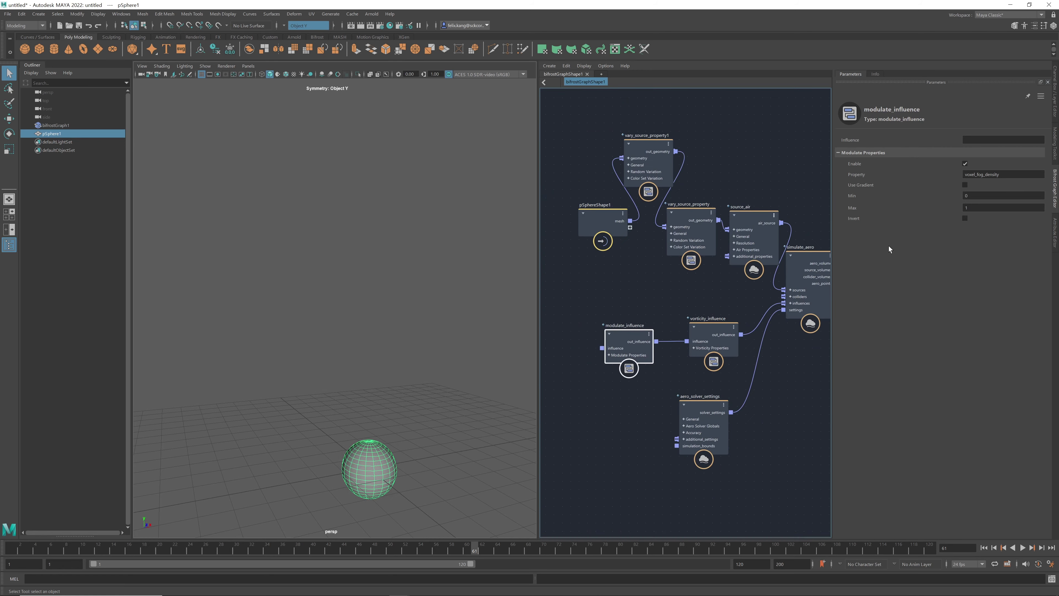
- Replay the simulation from the start to frame 50 with the modulate influence
click(985, 549)
click(1022, 548)
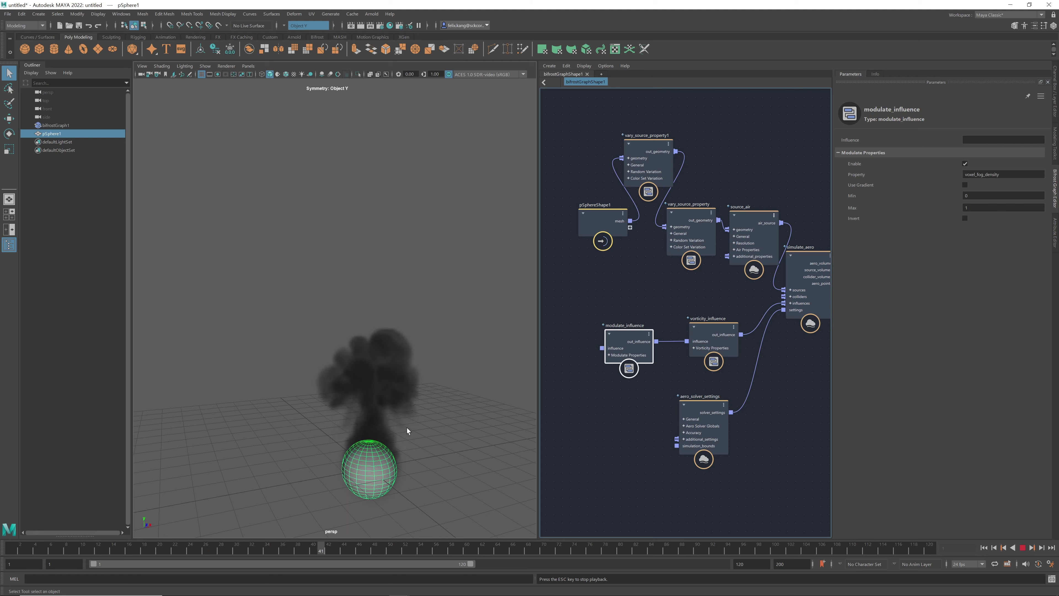
click(1023, 547)
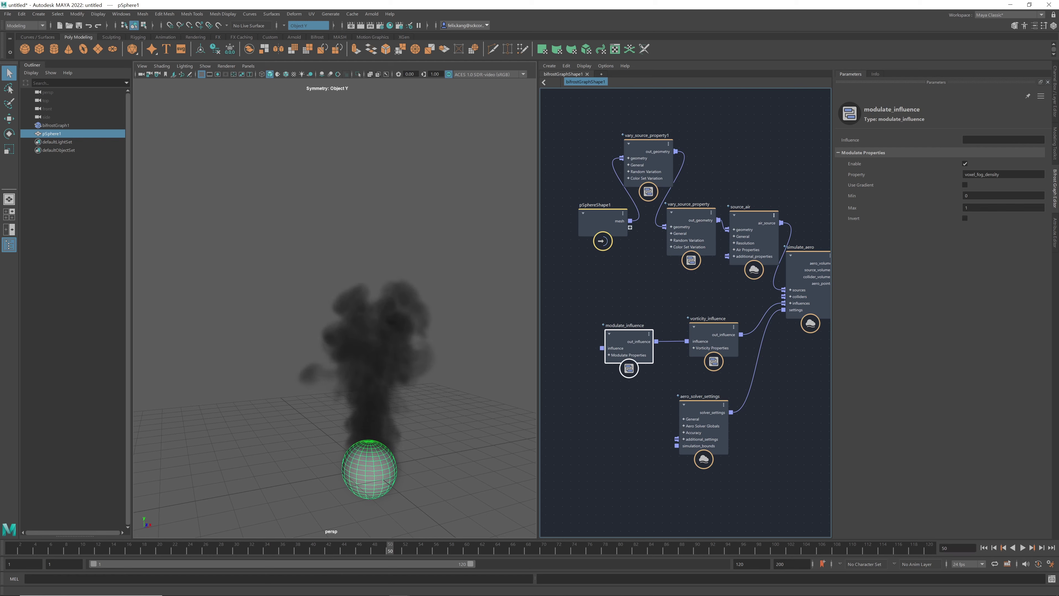
- Adjust the modulate_influence Min value and replay the smoke to frame 64
click(1001, 196)
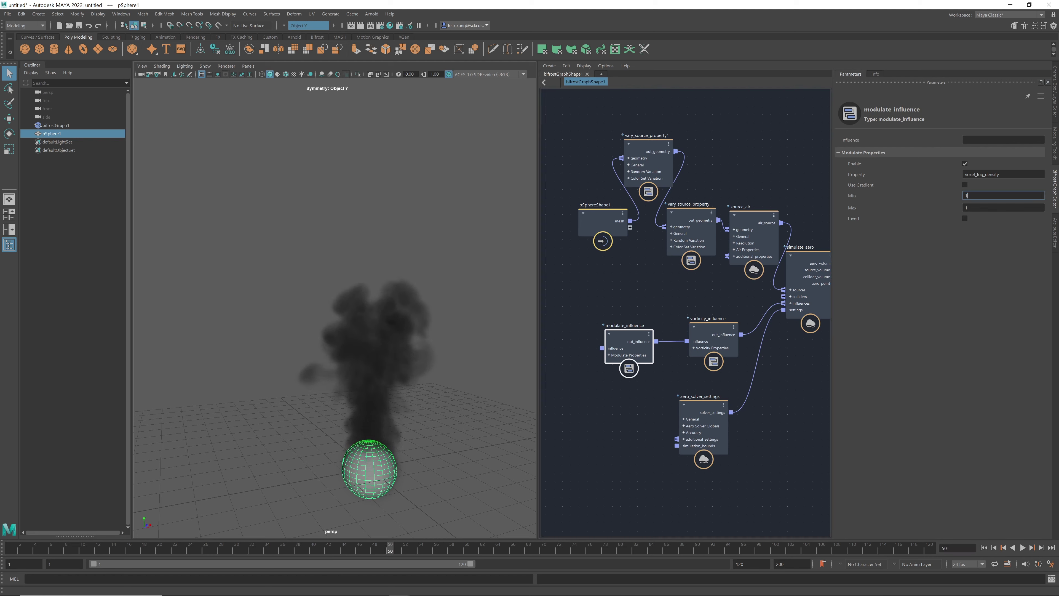
text(5)
key(Tab)
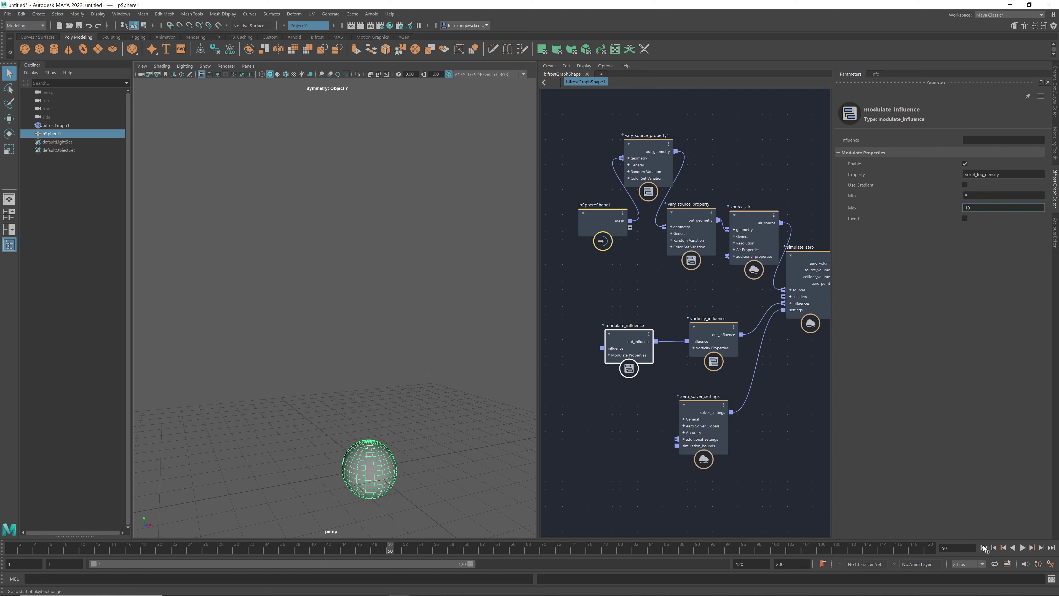
click(984, 548)
click(1023, 547)
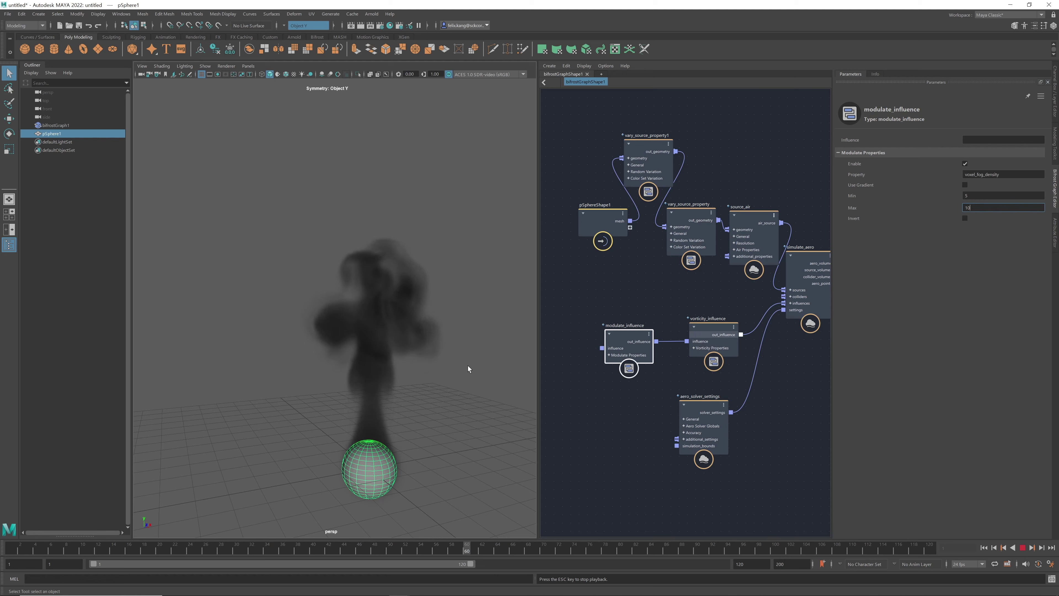
click(1022, 547)
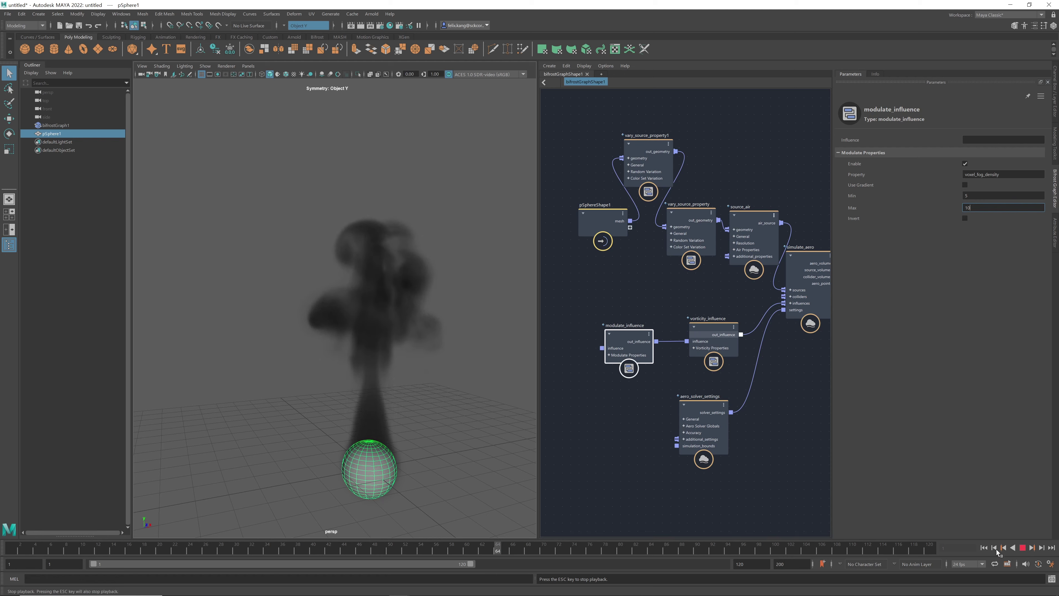
- Set modulate_influence Min 1 and Max 2 and replay the smoke
click(984, 548)
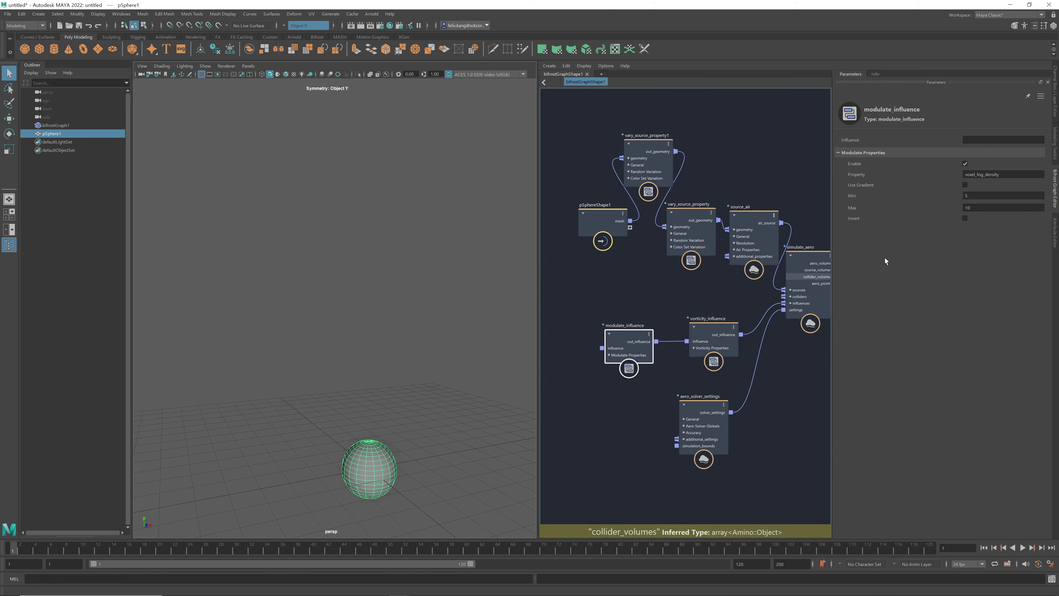
click(967, 196)
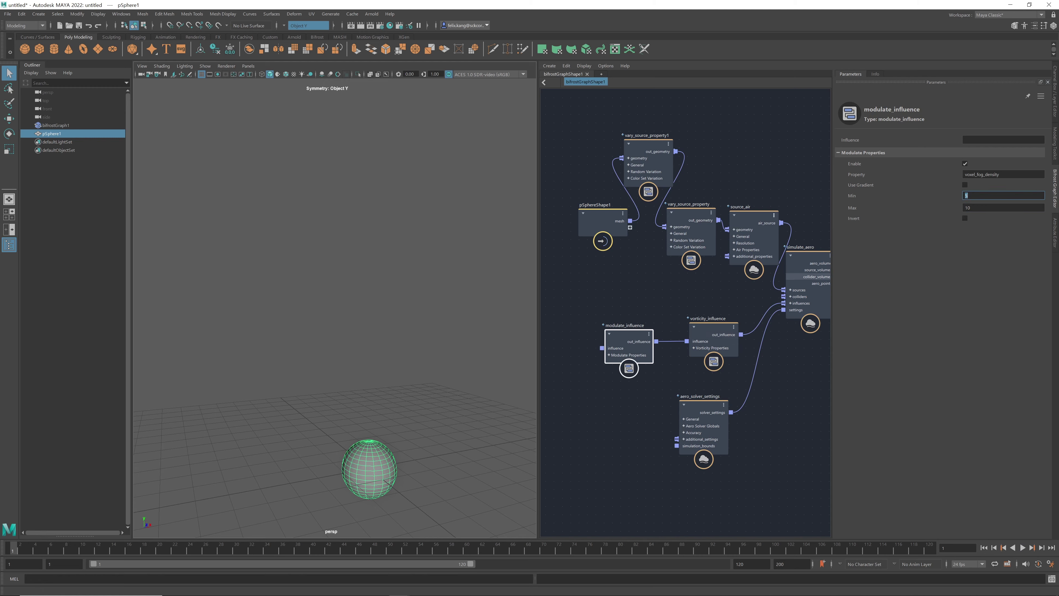
text(1)
key(Tab)
text(2)
click(1023, 548)
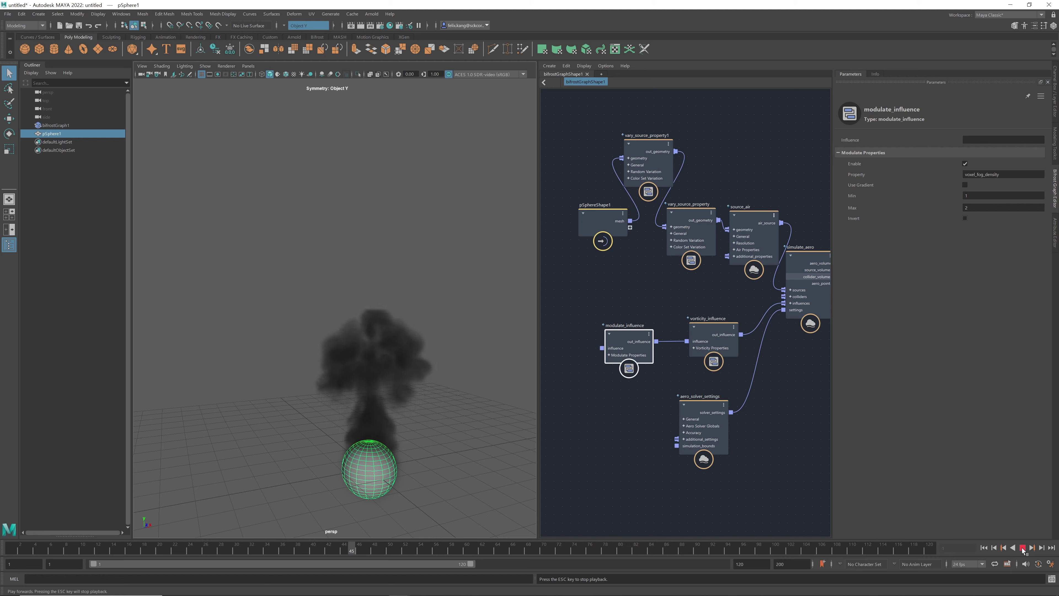
click(1023, 548)
- Set modulate_influence Min 0 and Max 0.5 and replay from the start
double_click(1001, 195)
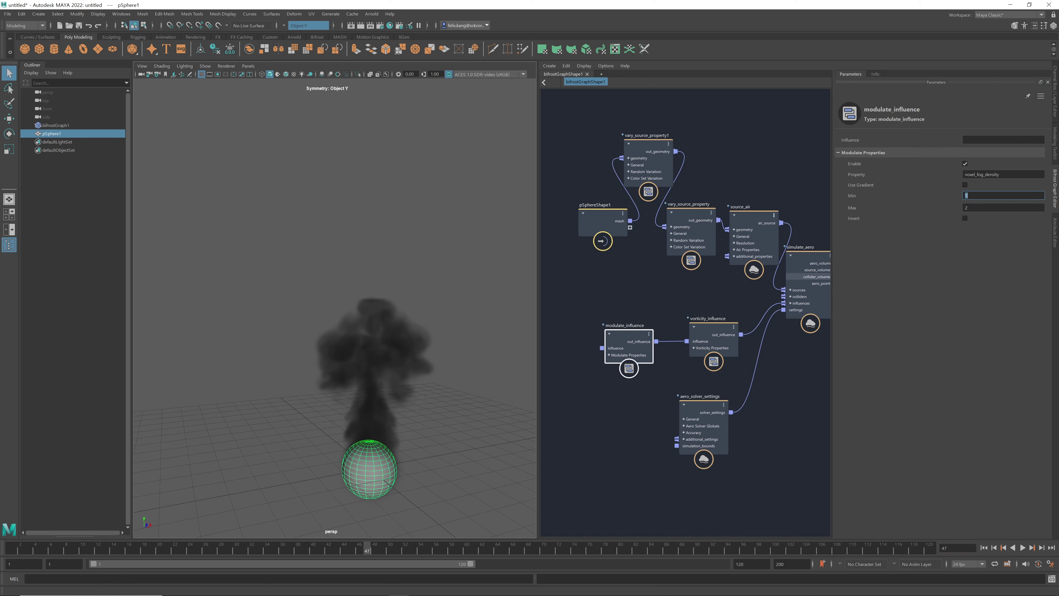
text(0)
key(Tab)
text(1)
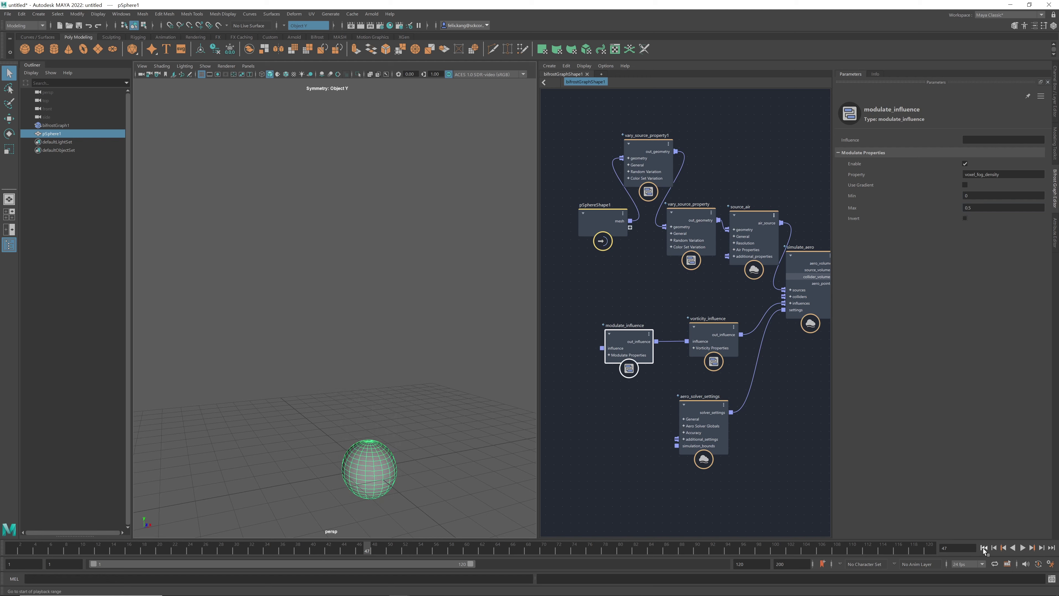
click(984, 547)
click(1022, 548)
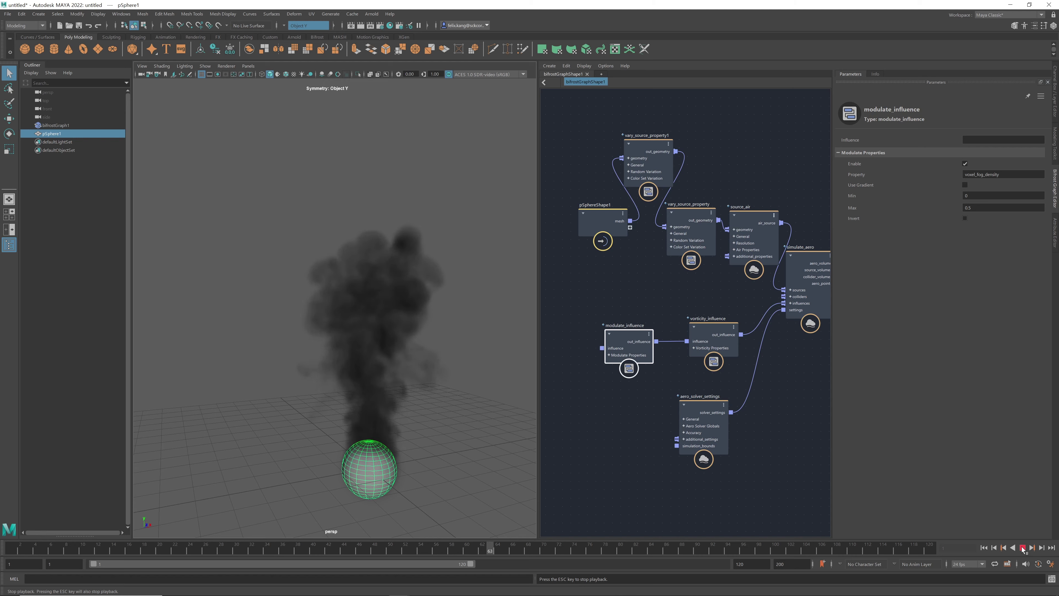
- Feed a dissipation_influence node (voxel_fog_density, Rate 1) into simulate_aero's influences and replay the smoke from the start
click(1022, 549)
right_click(784, 302)
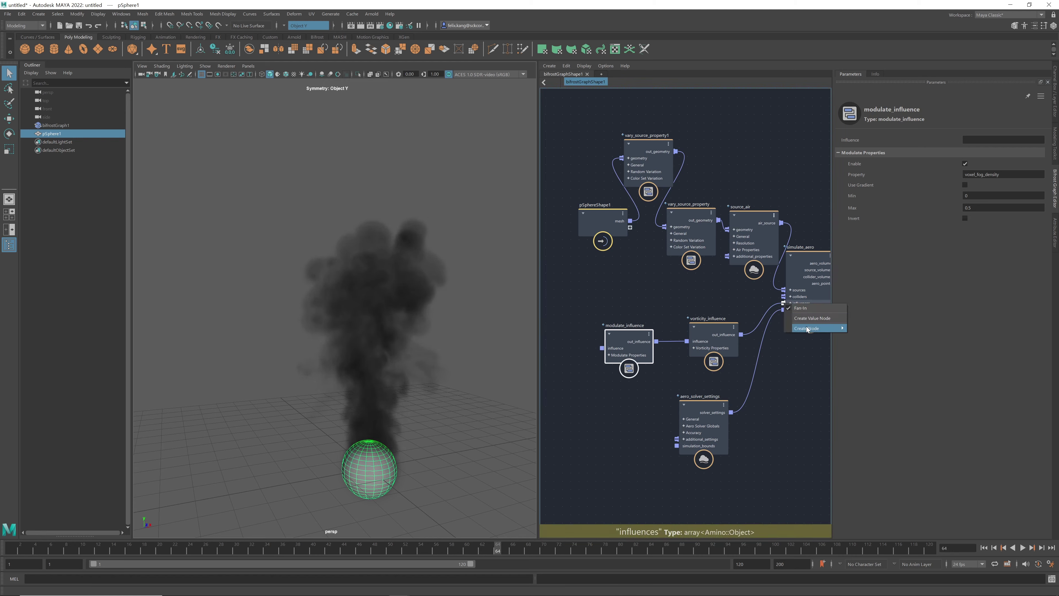
mouse_move(808, 328)
click(923, 329)
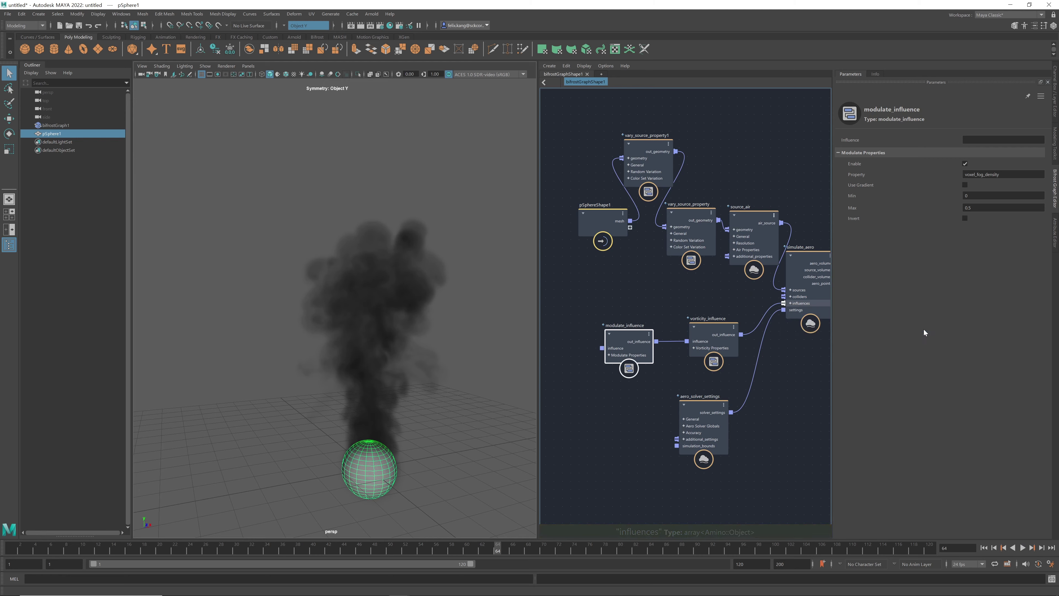
drag(721, 391, 629, 275)
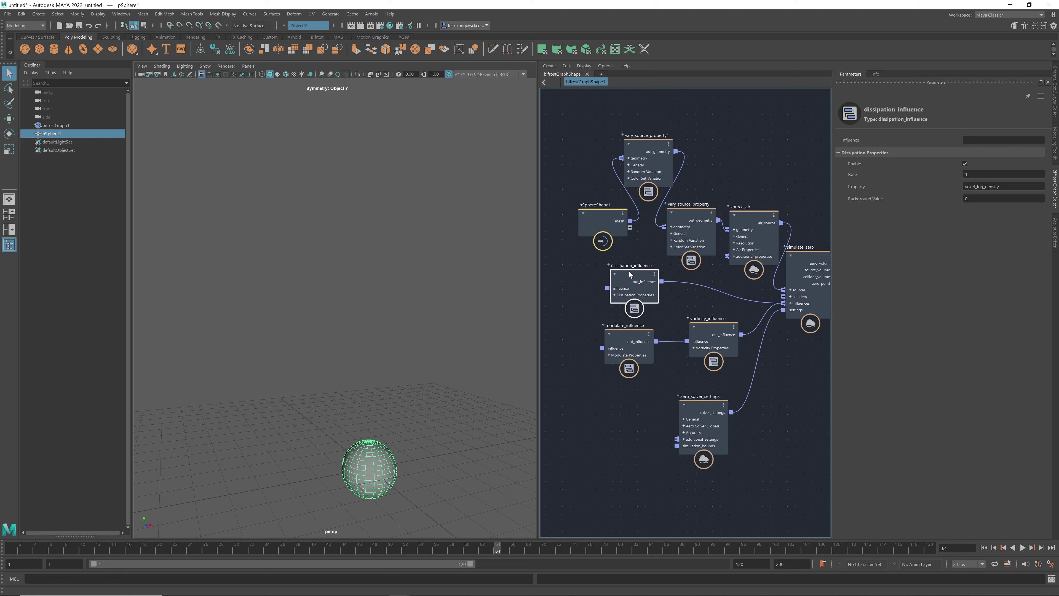
click(984, 548)
click(1023, 547)
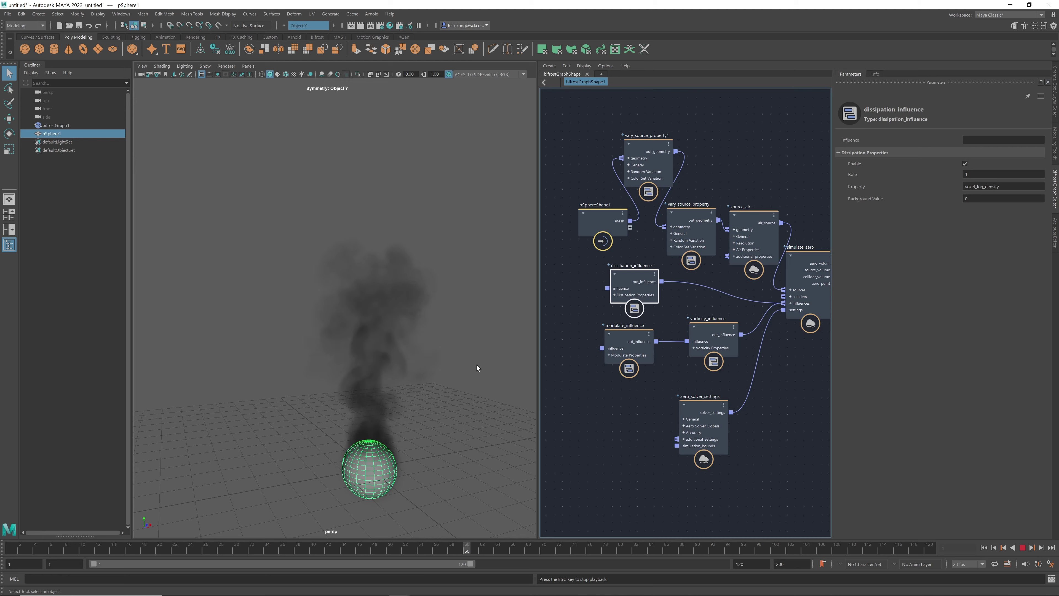
- Test a dissipation rate of 5 by replaying the simulation, then rewind to frame 1
click(1023, 548)
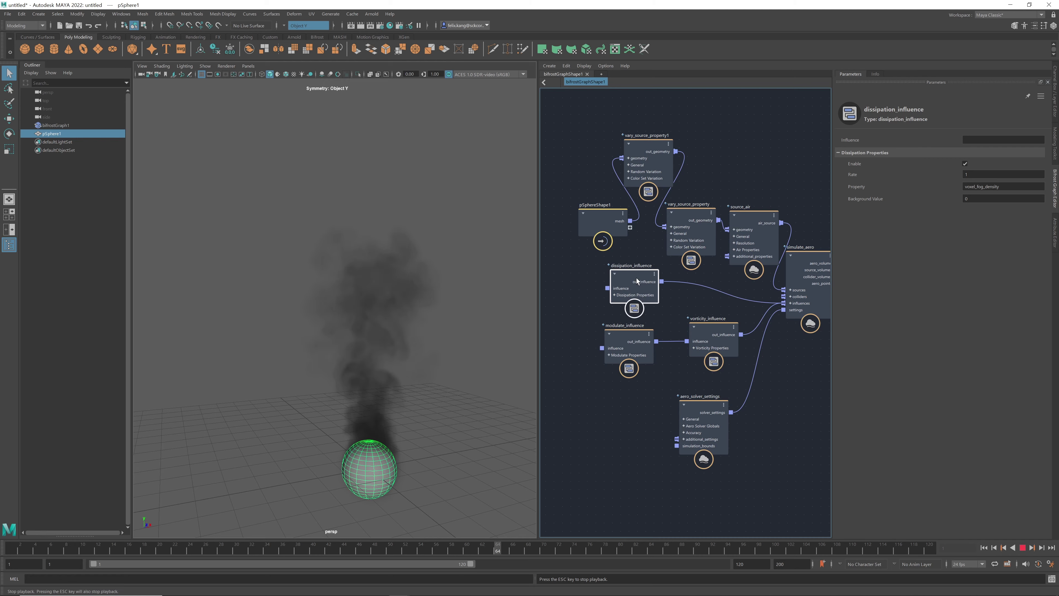
click(967, 174)
text(5)
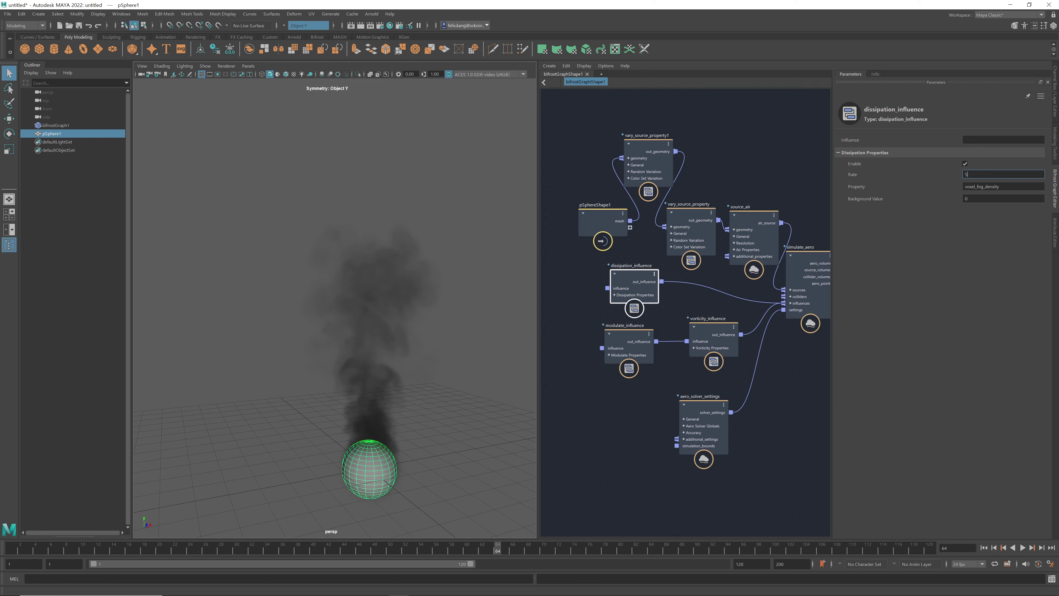
key(Return)
click(984, 548)
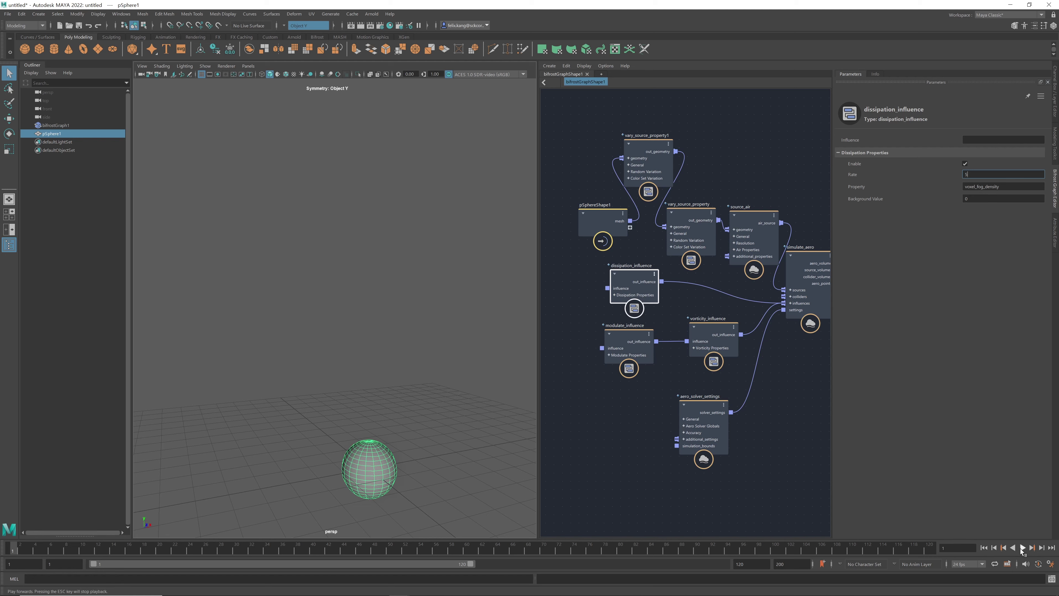
click(1023, 547)
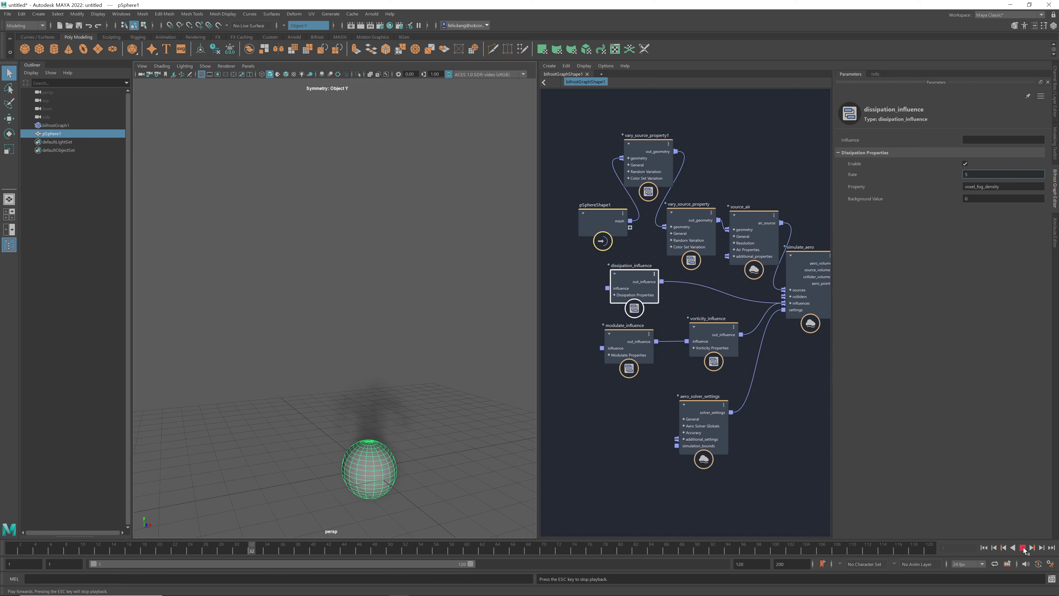
click(1023, 547)
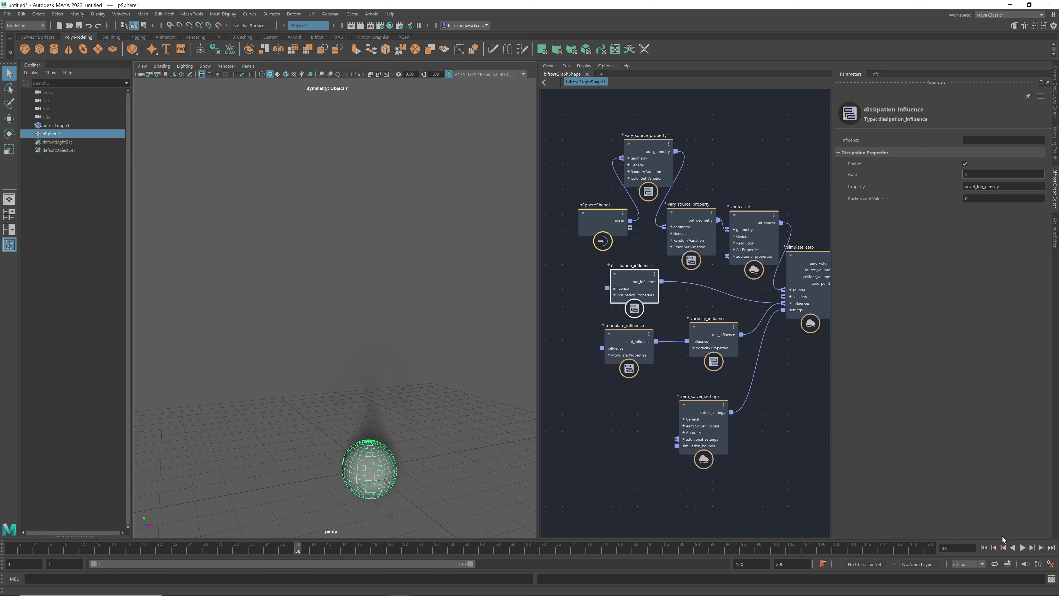
click(984, 548)
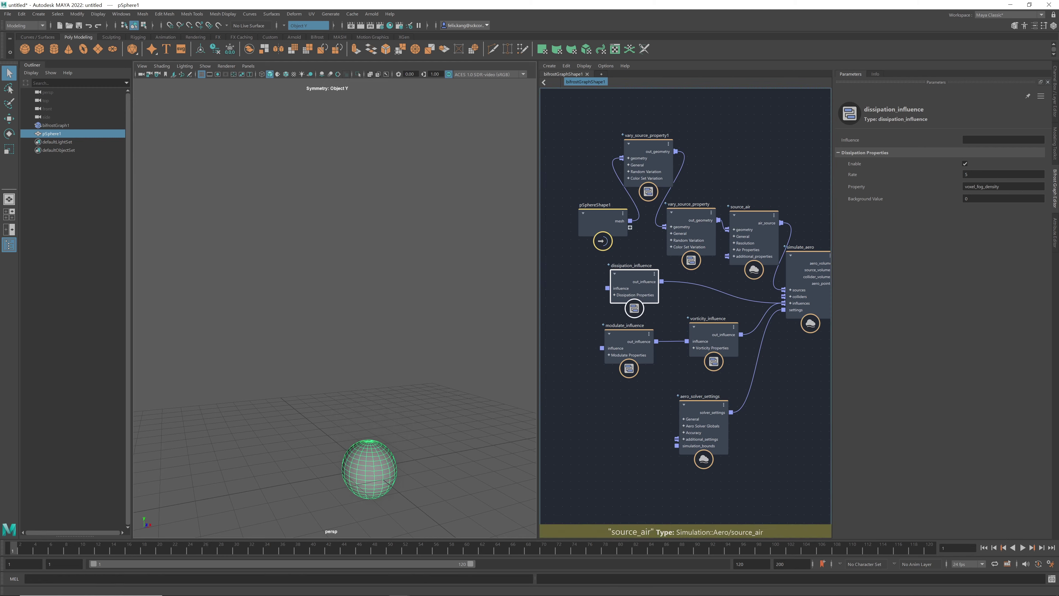
- Restore the dissipation rate to 1 and auto-arrange the Bifrost graph nodes into columns
click(979, 174)
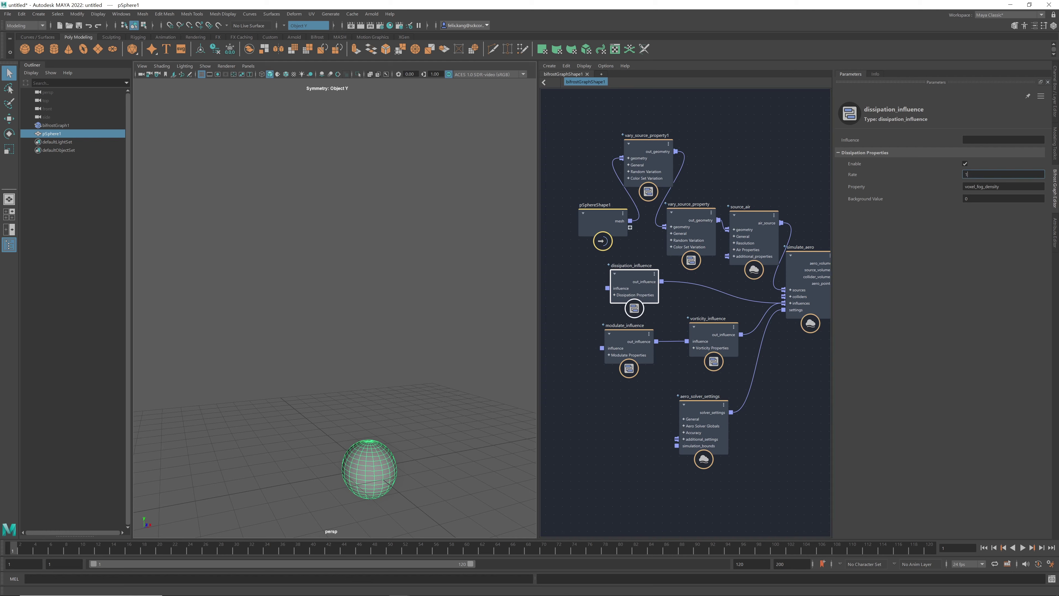
key(Return)
scroll(757, 439, down, 3)
middle_drag(740, 377, 640, 320)
click(654, 381)
key(l)
- Inspect vary_source_property, vary_source_property1 and vorticity_influence, ending on modulate_influence (voxel_fog_density, Min 0, Max 0.5)
scroll(653, 375, up, 1)
scroll(634, 292, up, 3)
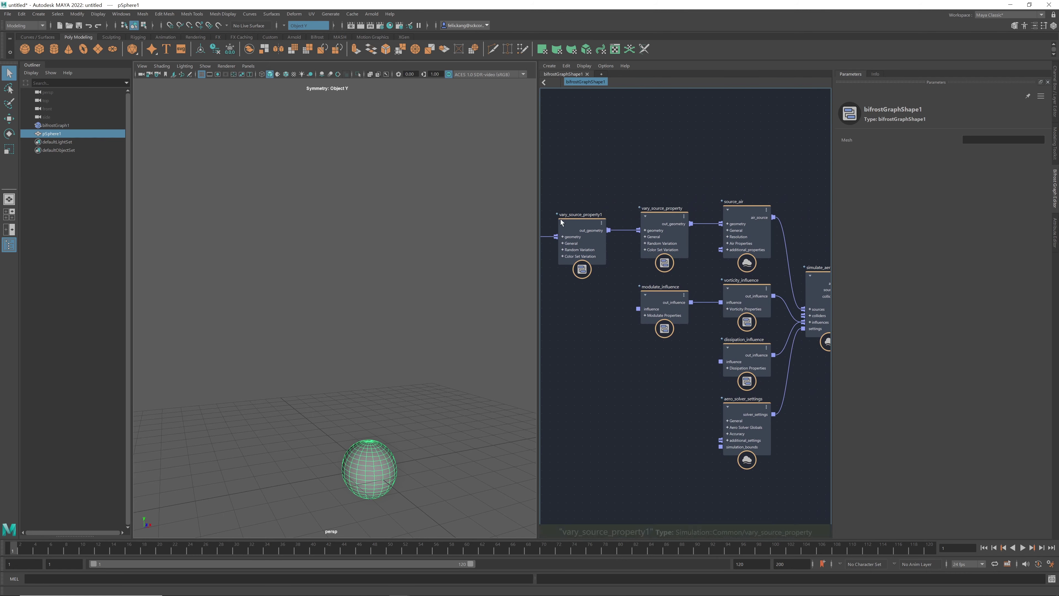
click(666, 220)
click(588, 224)
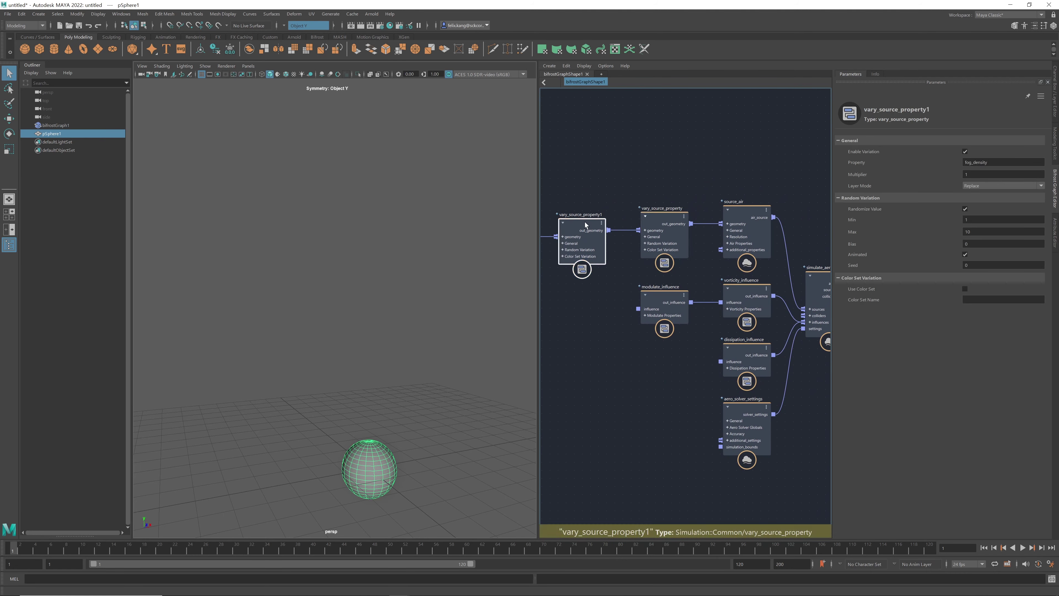
click(658, 219)
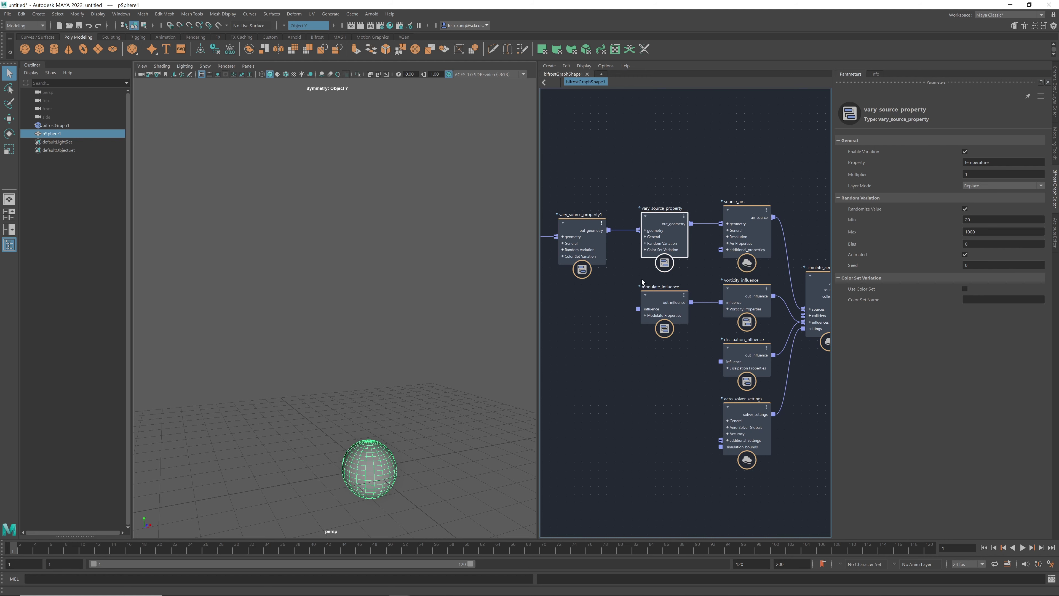
click(741, 287)
click(654, 293)
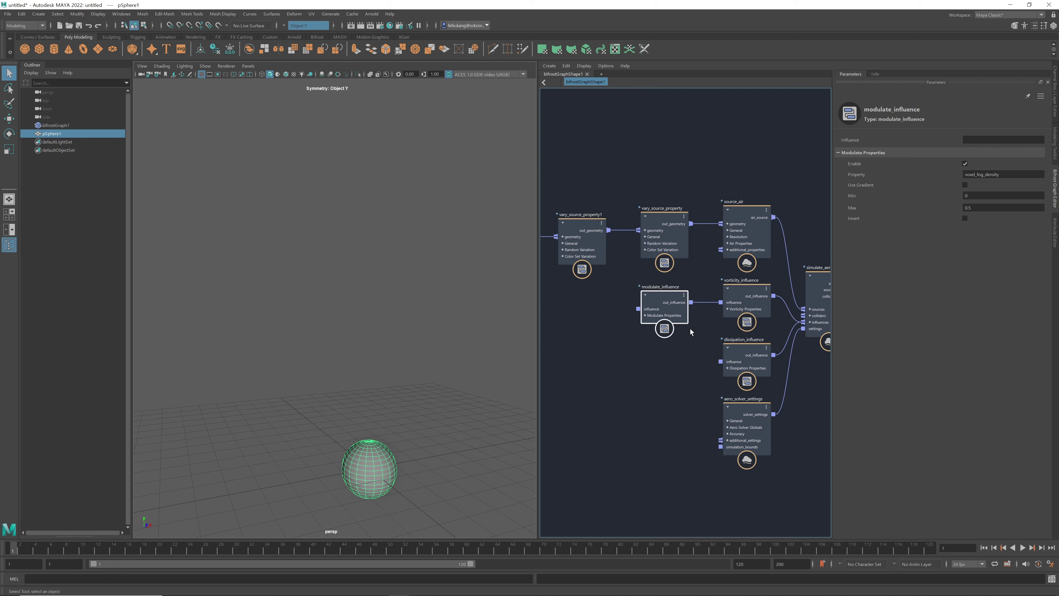
- Feed modulate_influence1 (voxel_fog_density, Min 0, Max 1) into dissipation_influence's influence input and position it
right_click(721, 361)
mouse_move(748, 377)
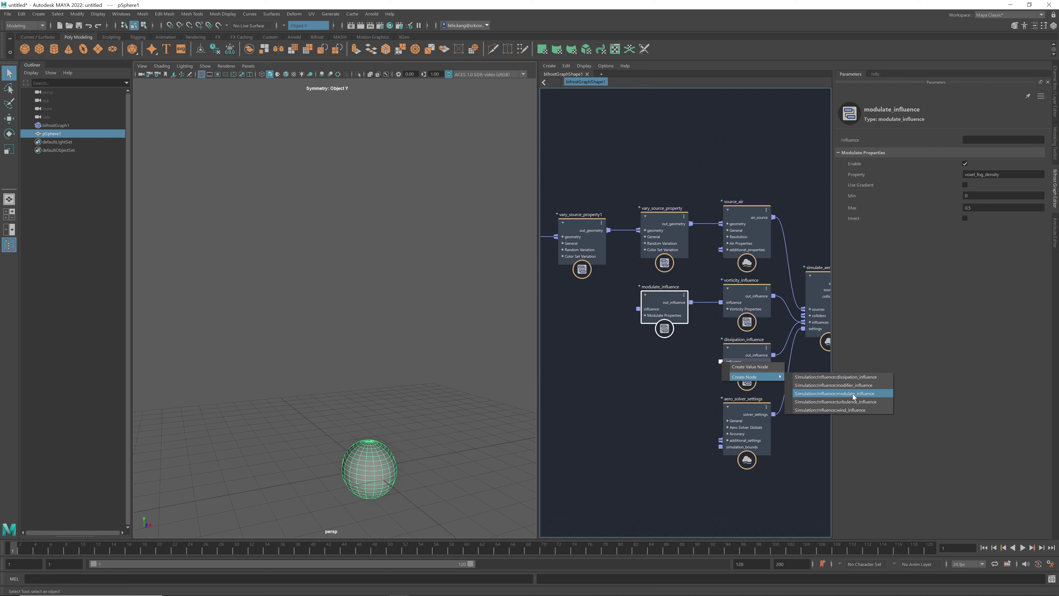
click(852, 394)
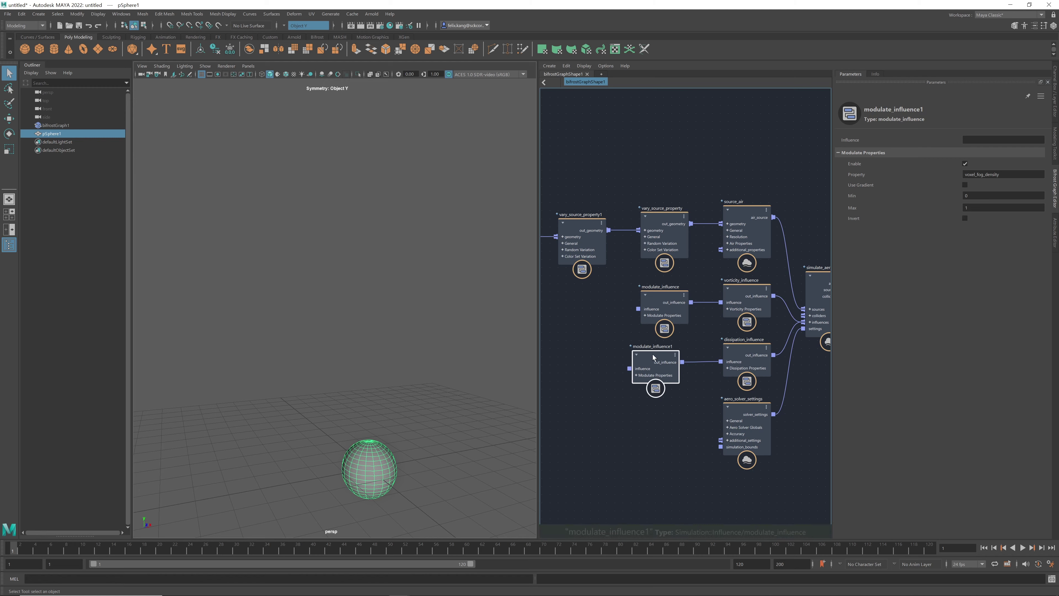
drag(653, 354, 666, 353)
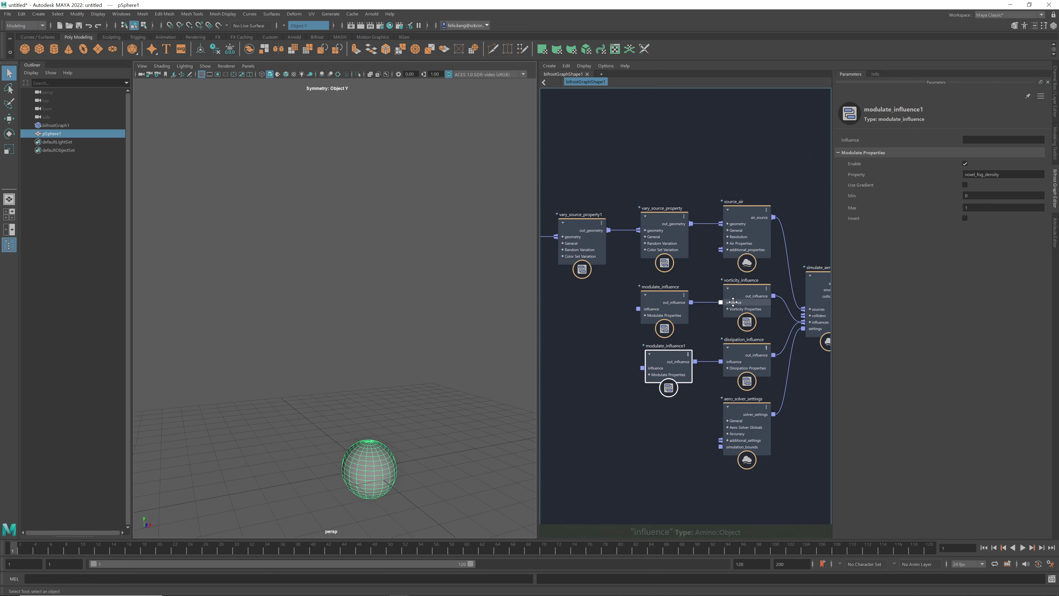
scroll(730, 317, down, 5)
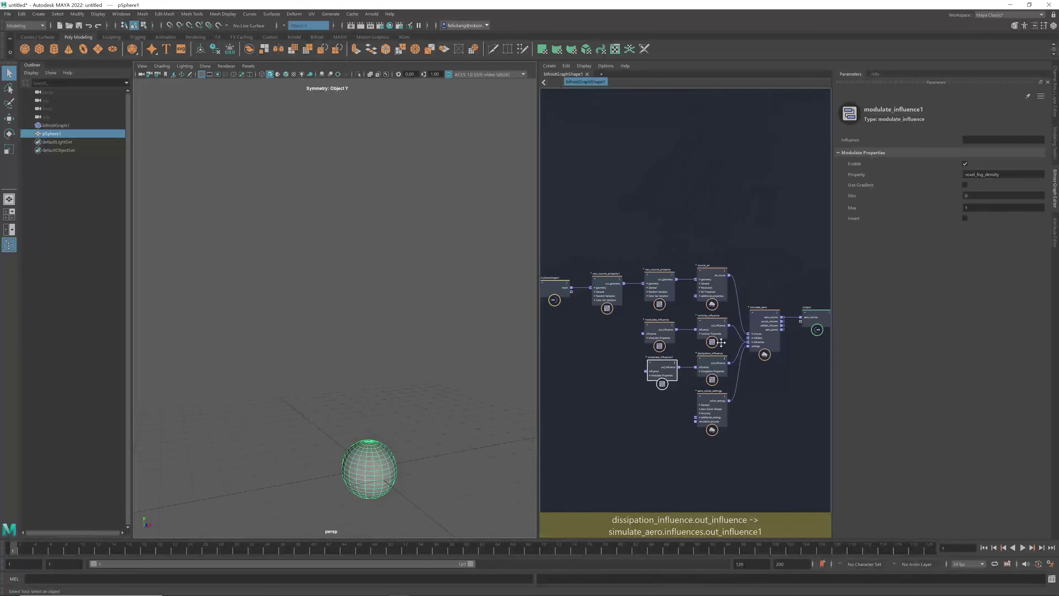